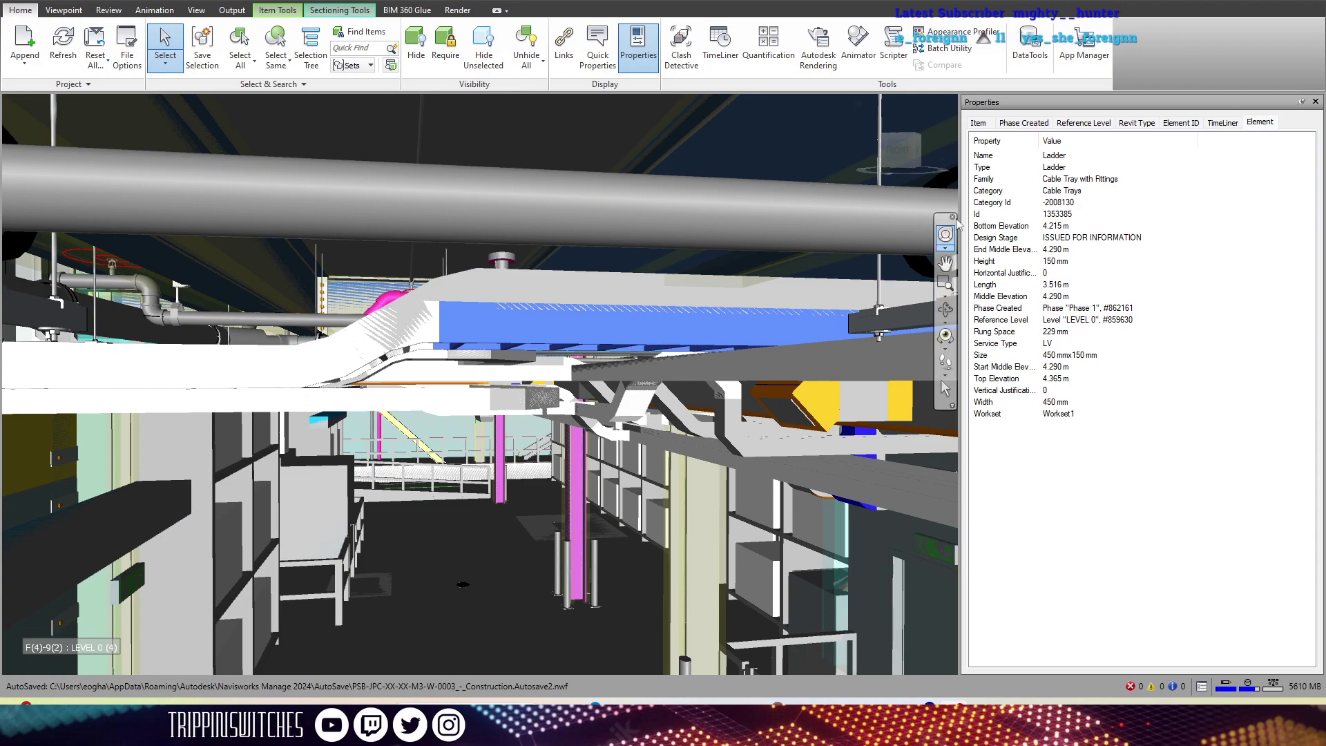
Step: Select Basket and Ladder cable trays and pipe fittings to inspect their properties
left_click(383, 404)
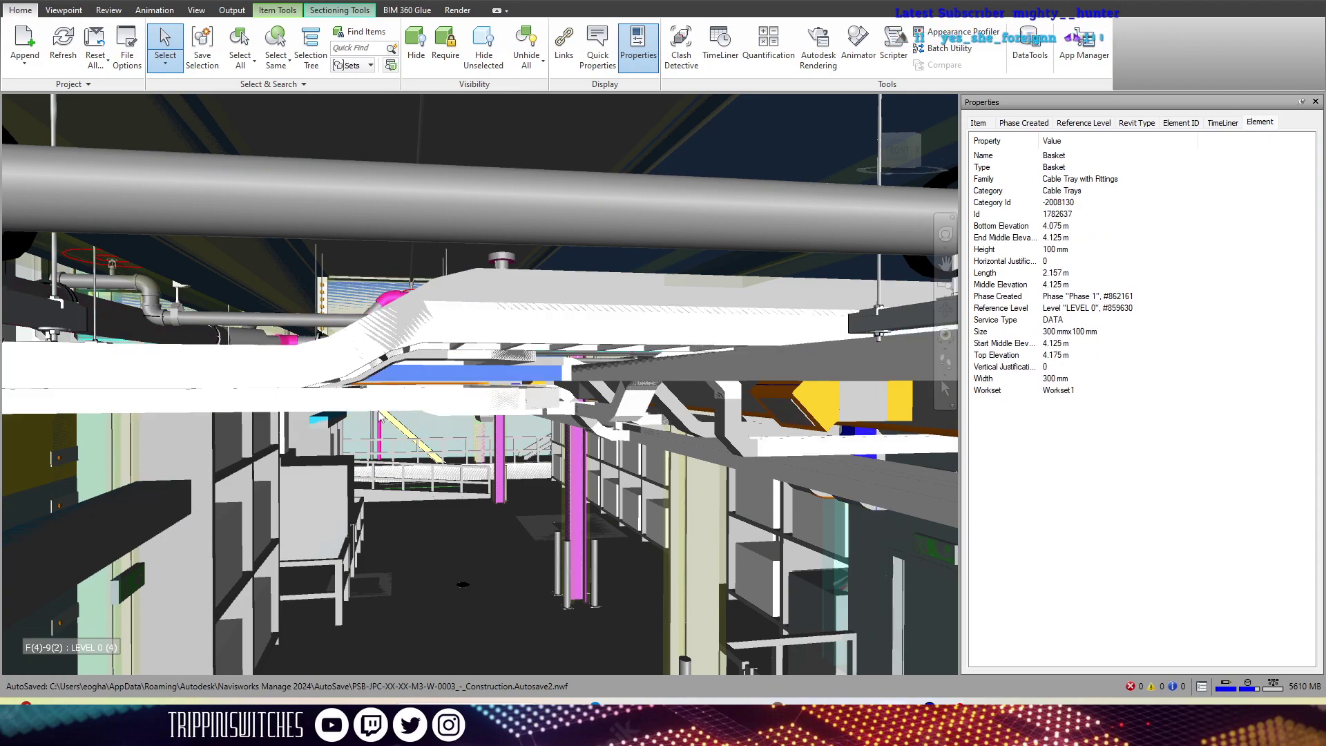
left_click(344, 413)
left_click(381, 308)
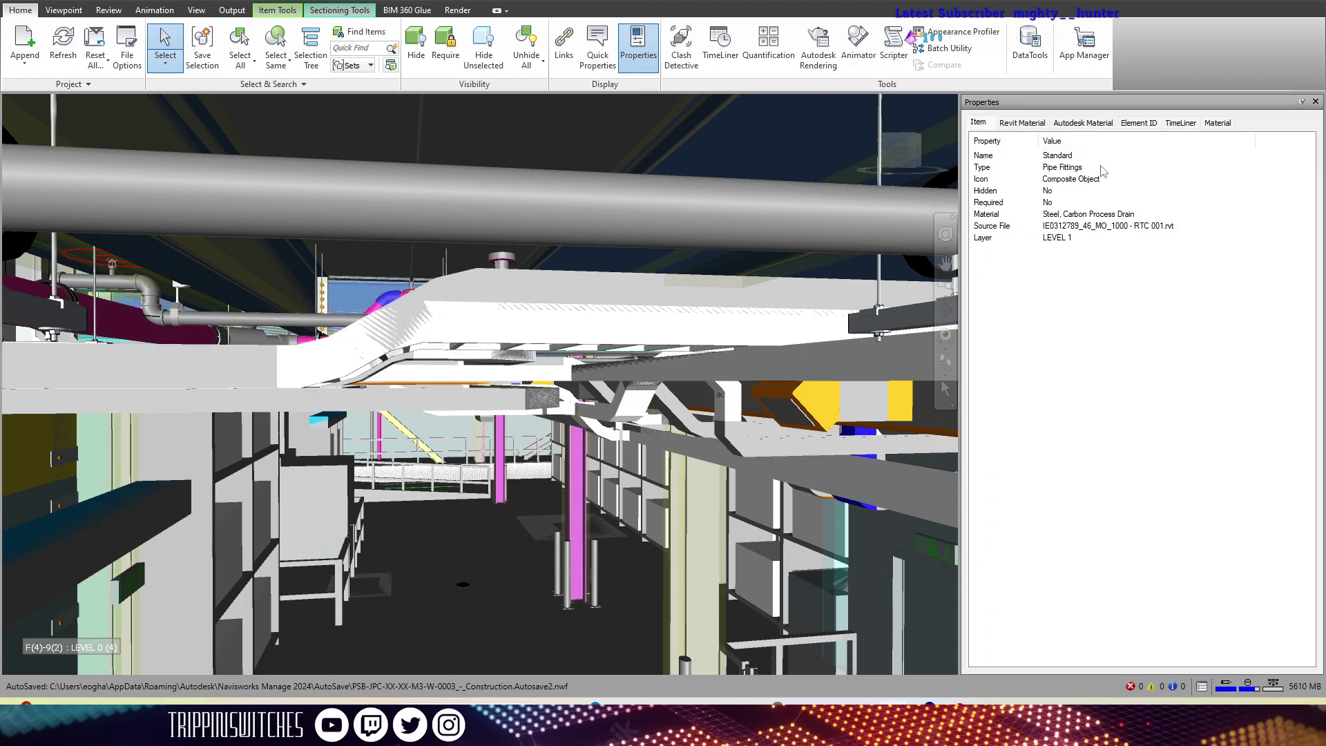
left_click(367, 319)
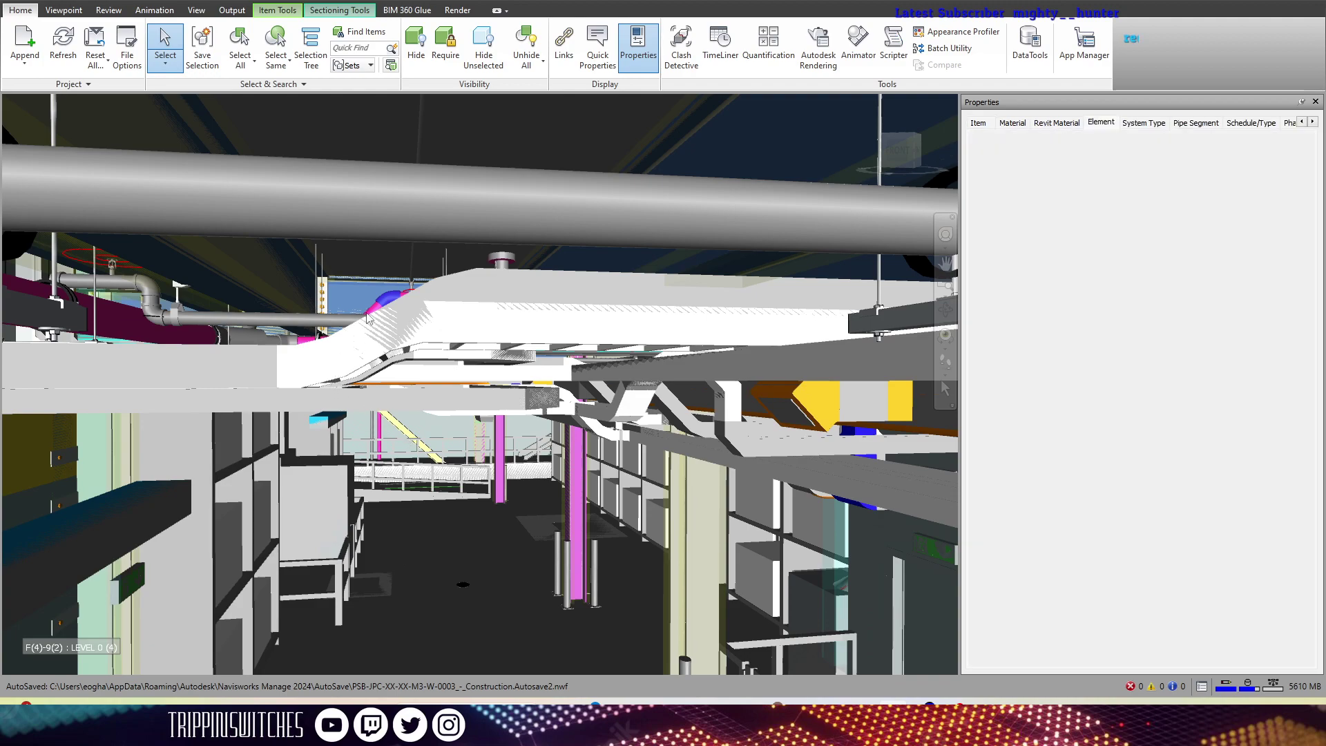
left_click(291, 345)
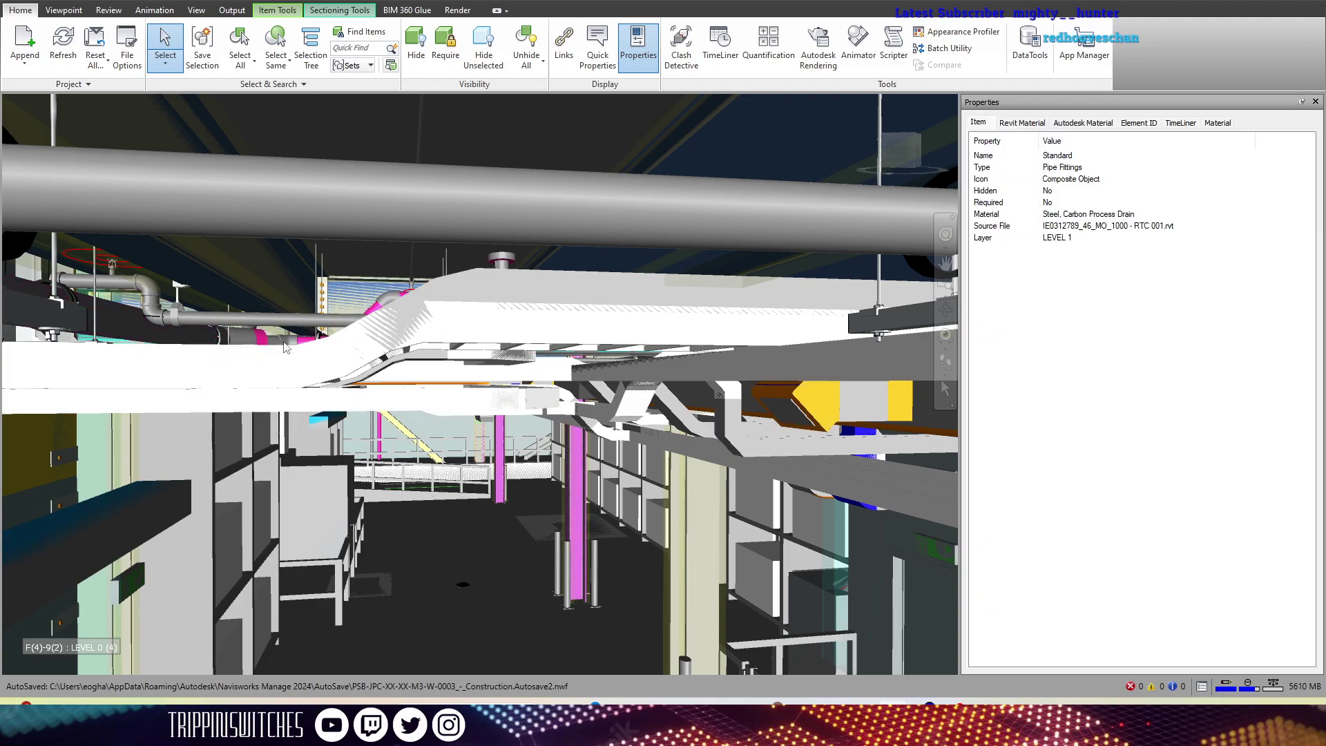
left_click(285, 351)
left_click(388, 301)
left_click(622, 321)
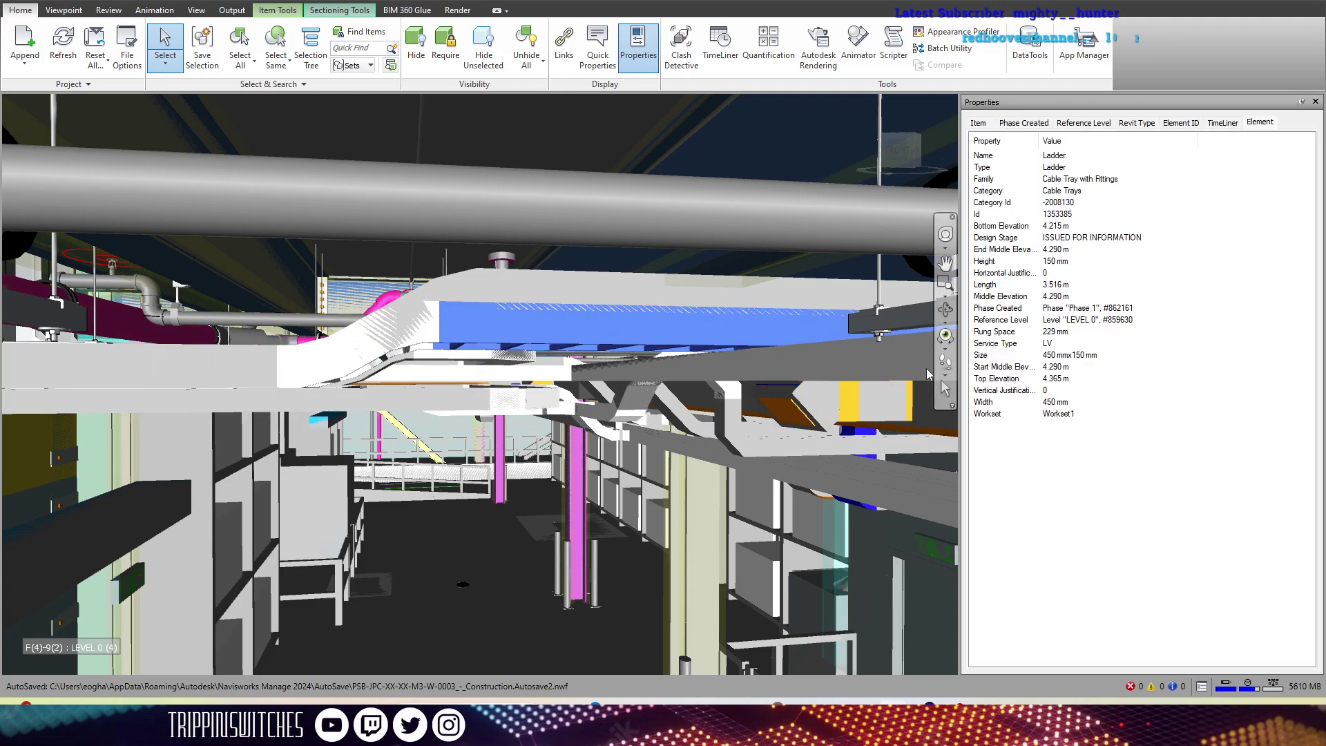
Step: Walk through the services corridor and check tray Service Types, finding one marked ELV
left_click(944, 360)
left_click_drag(434, 326, 432, 385)
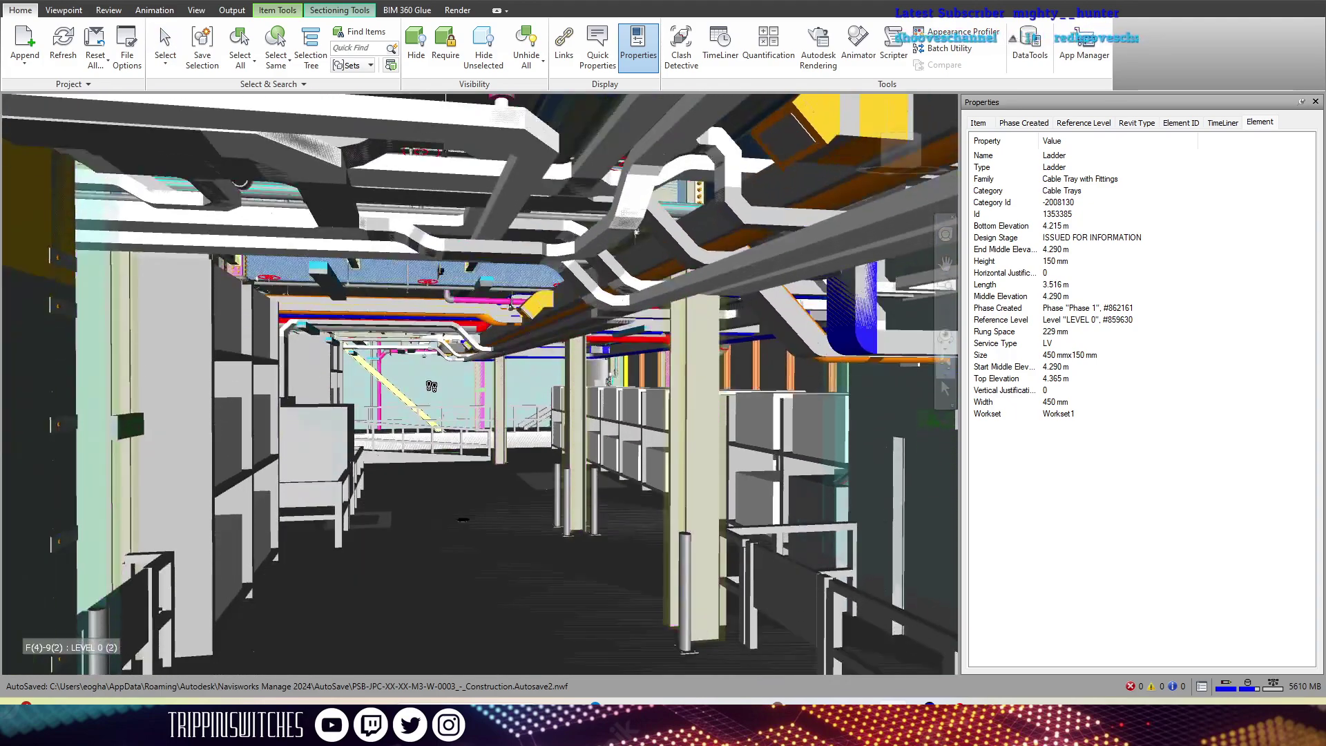
scroll(431, 386, "up", 5)
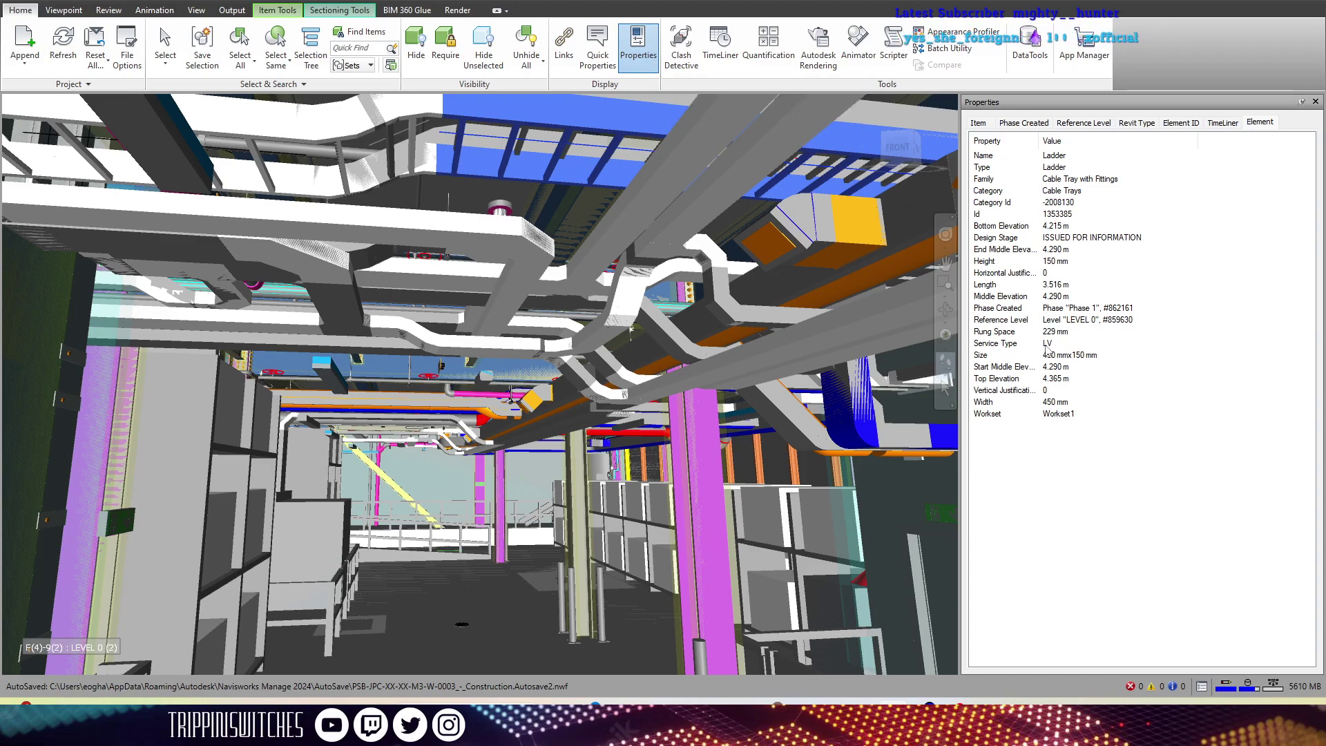
key("ctrl+1")
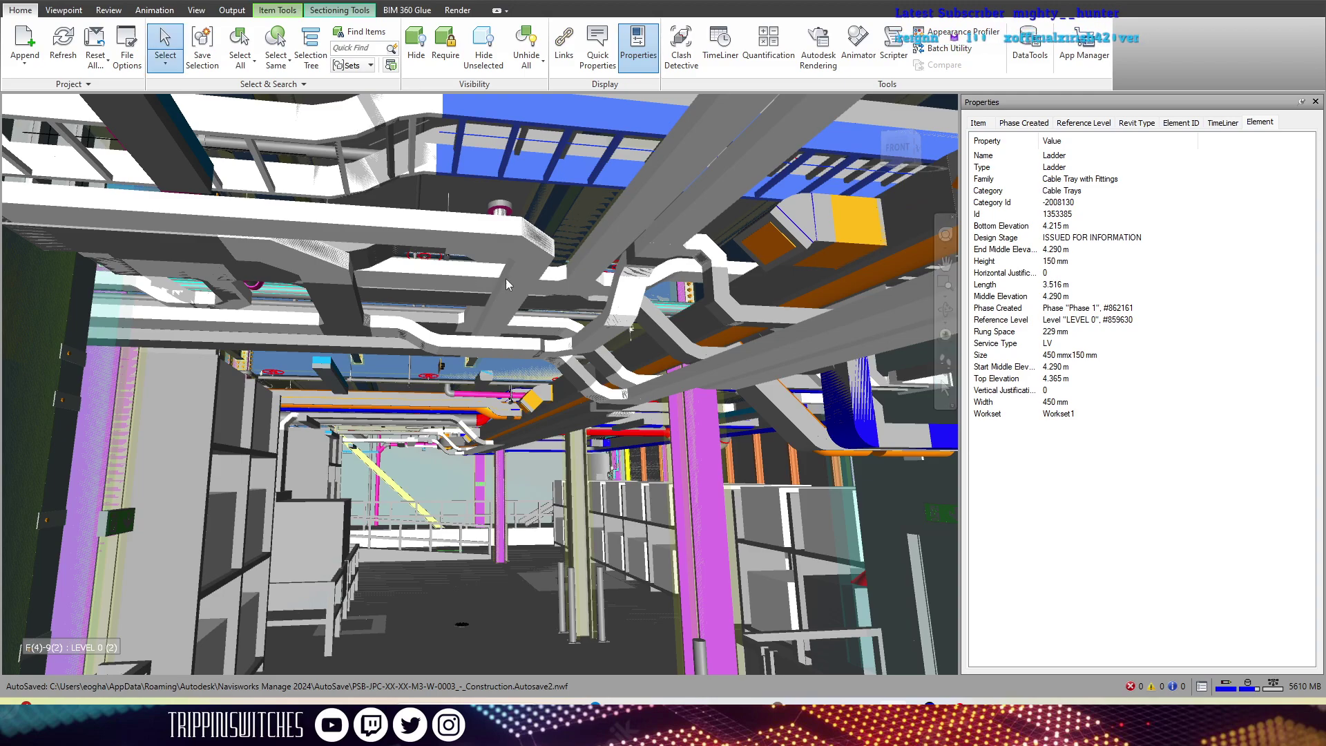
left_click(510, 275)
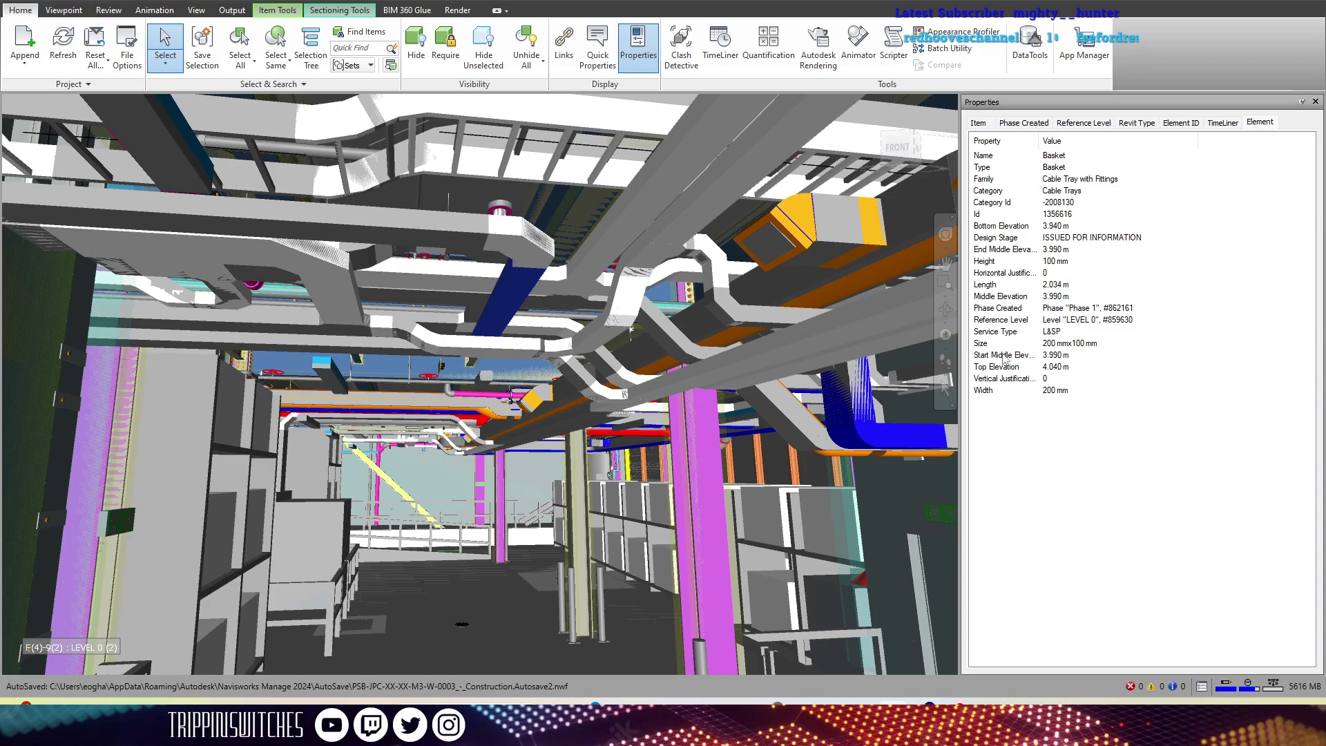
left_click(339, 301)
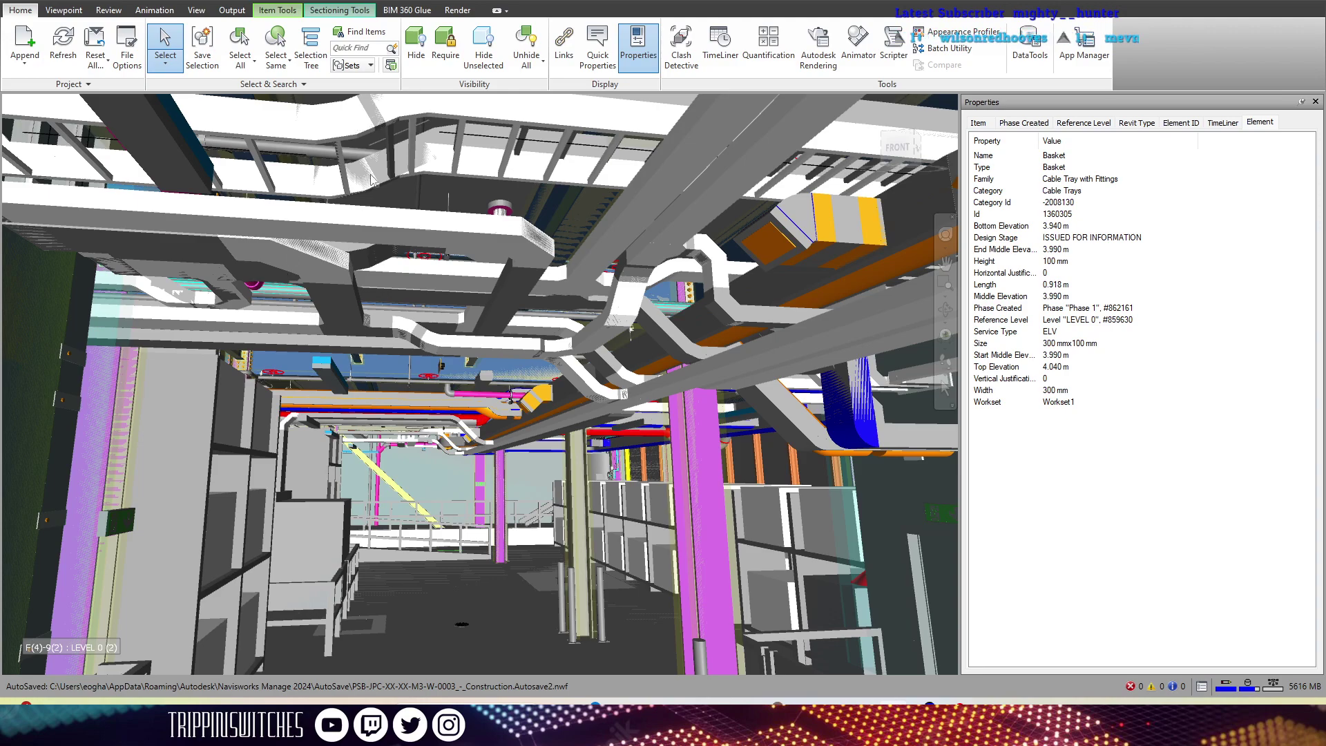
Step: Select the upper Ladder tray and open the Appearance Profiler over the model
left_click(333, 132)
left_click(721, 171)
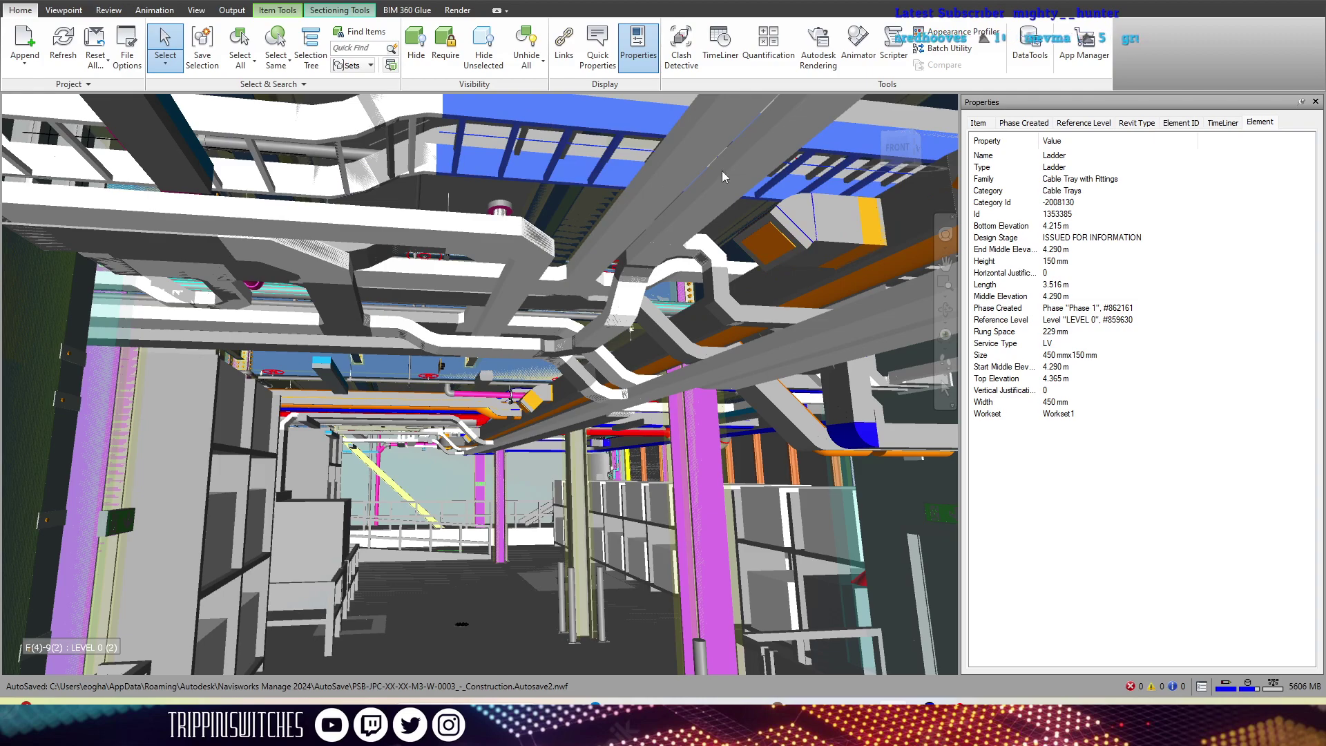
left_click(955, 32)
left_click_drag(669, 304, 592, 203)
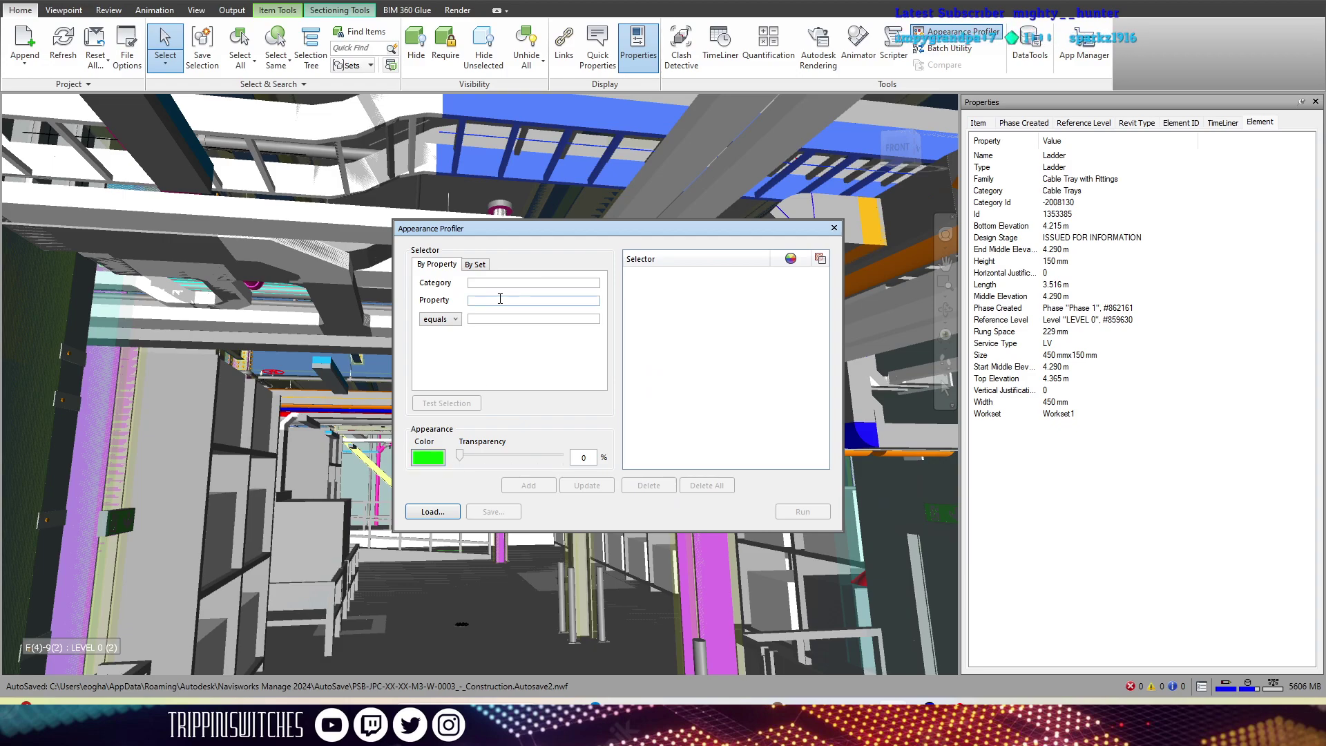
Step: Set the By Property rule's category to Element
left_click(502, 284)
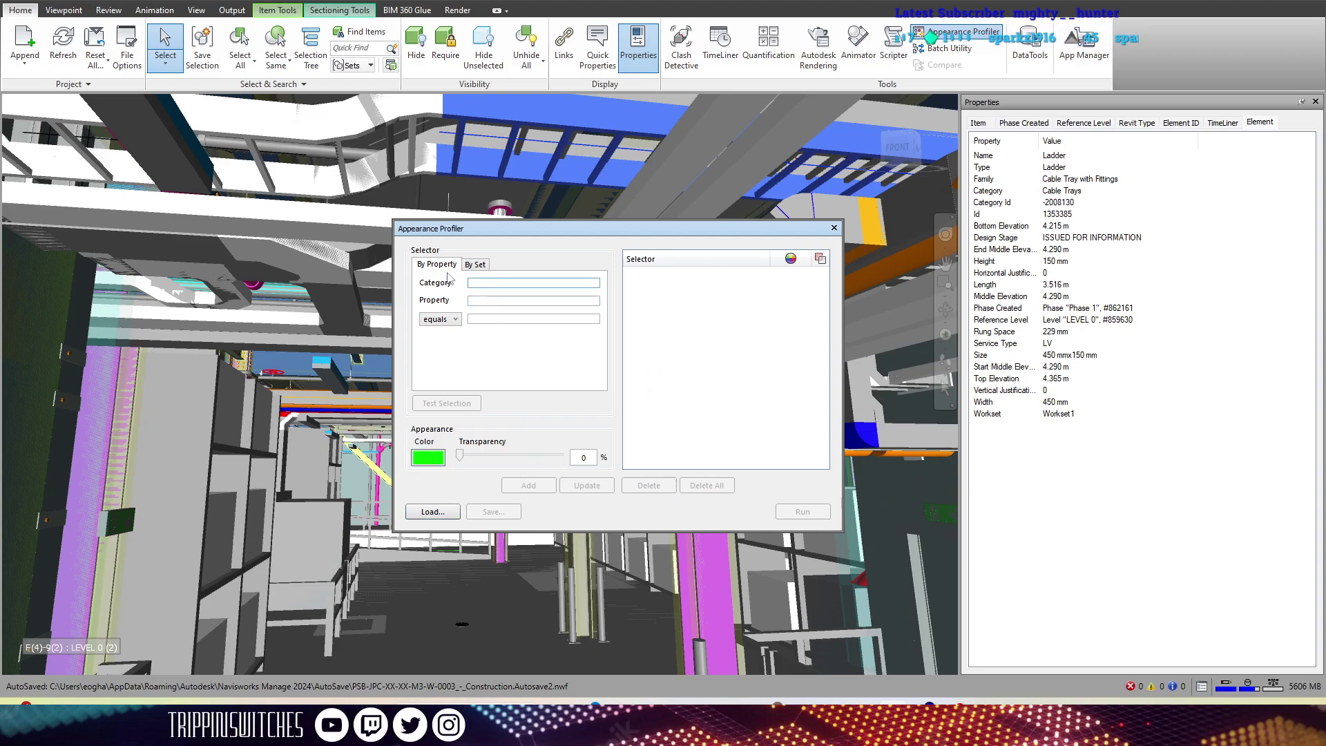
left_click(475, 280)
left_click(443, 276)
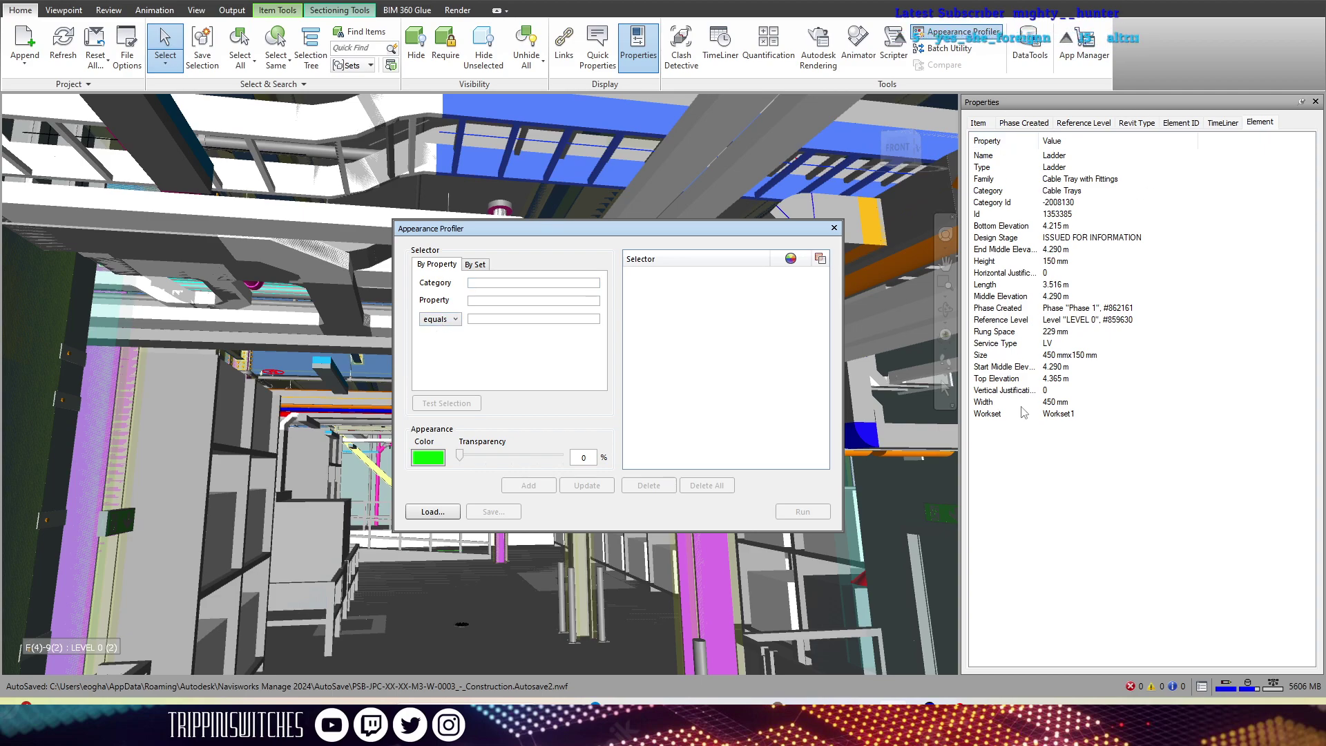
left_click(1079, 350)
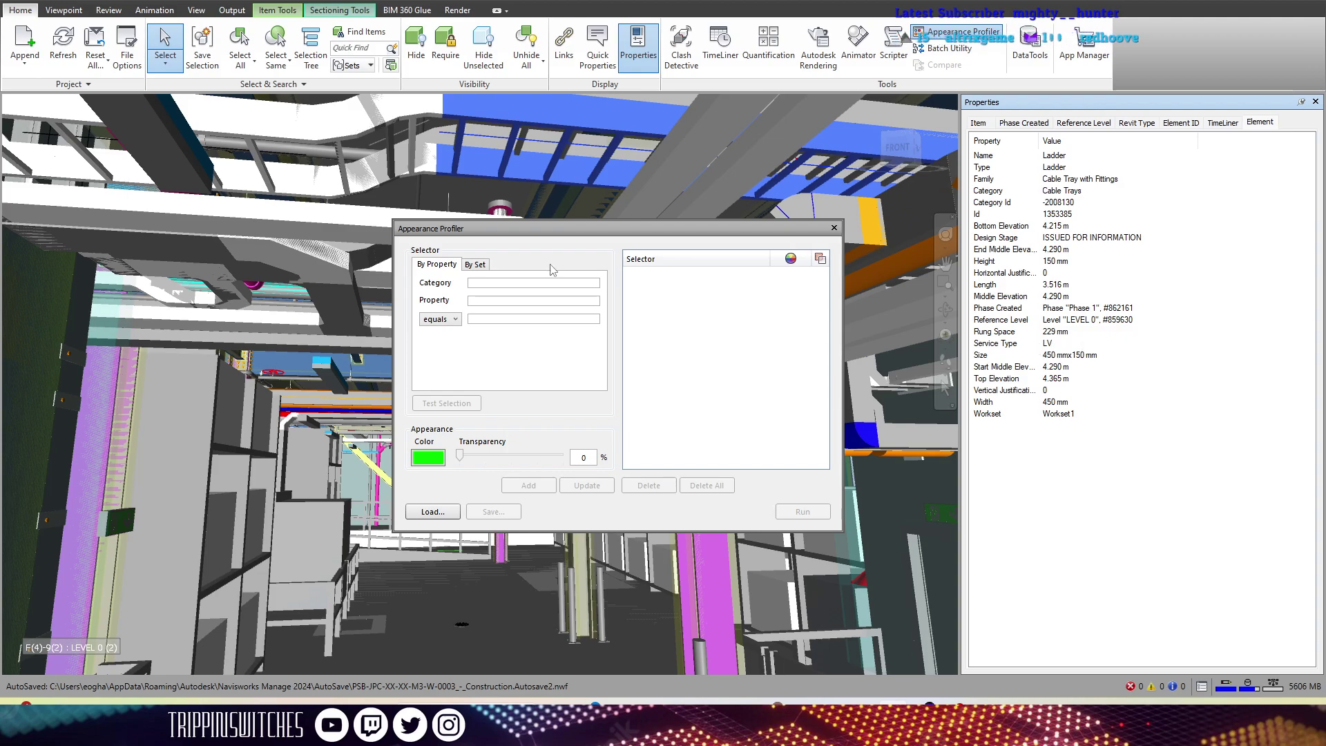
left_click(491, 282)
type("Element")
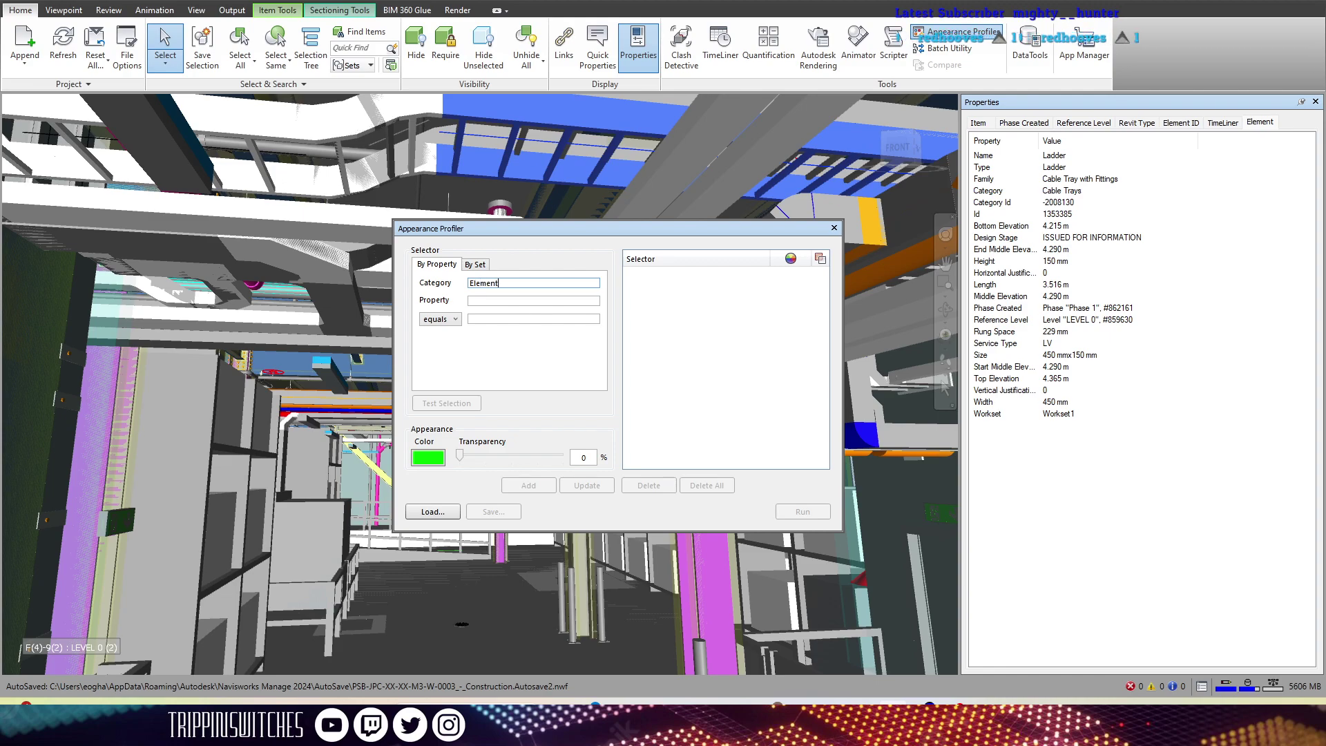
Step: Add a rule for Service Type = LV coloured bright green (Green 255)
key("Tab")
type("Se")
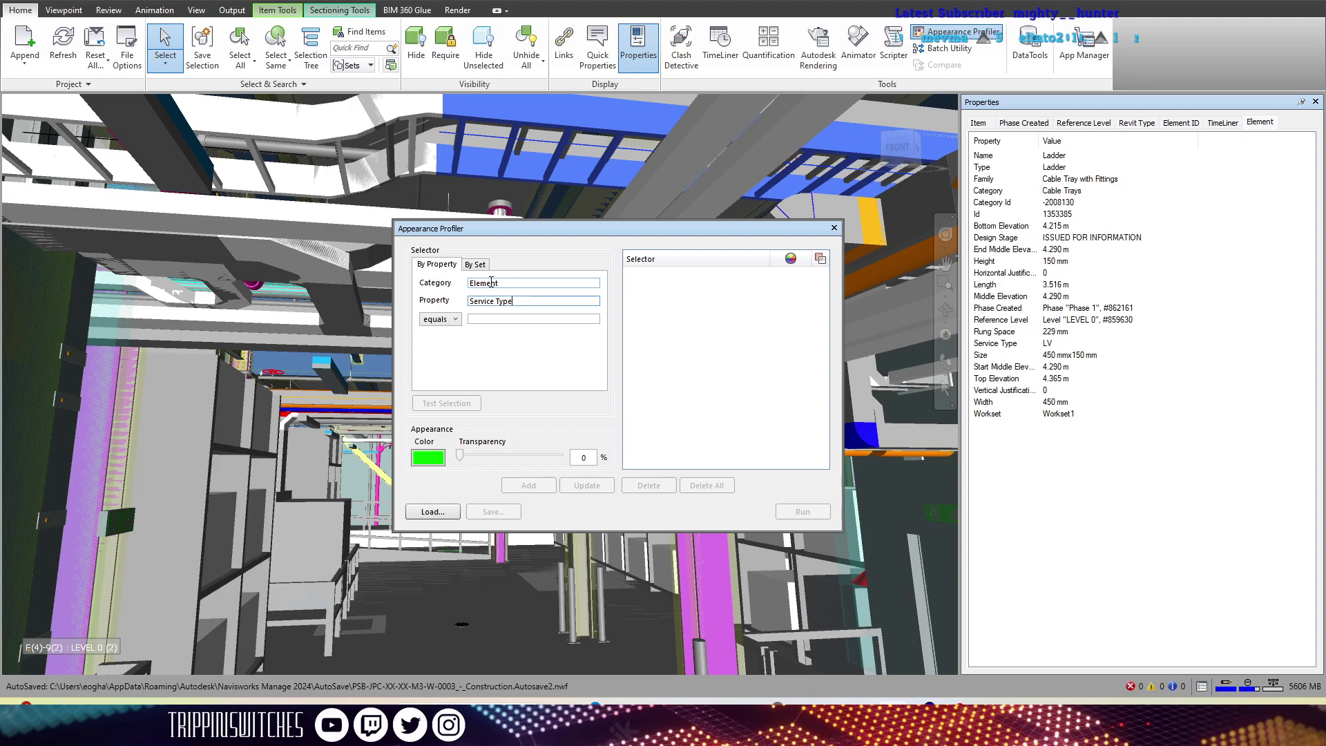
key("Tab")
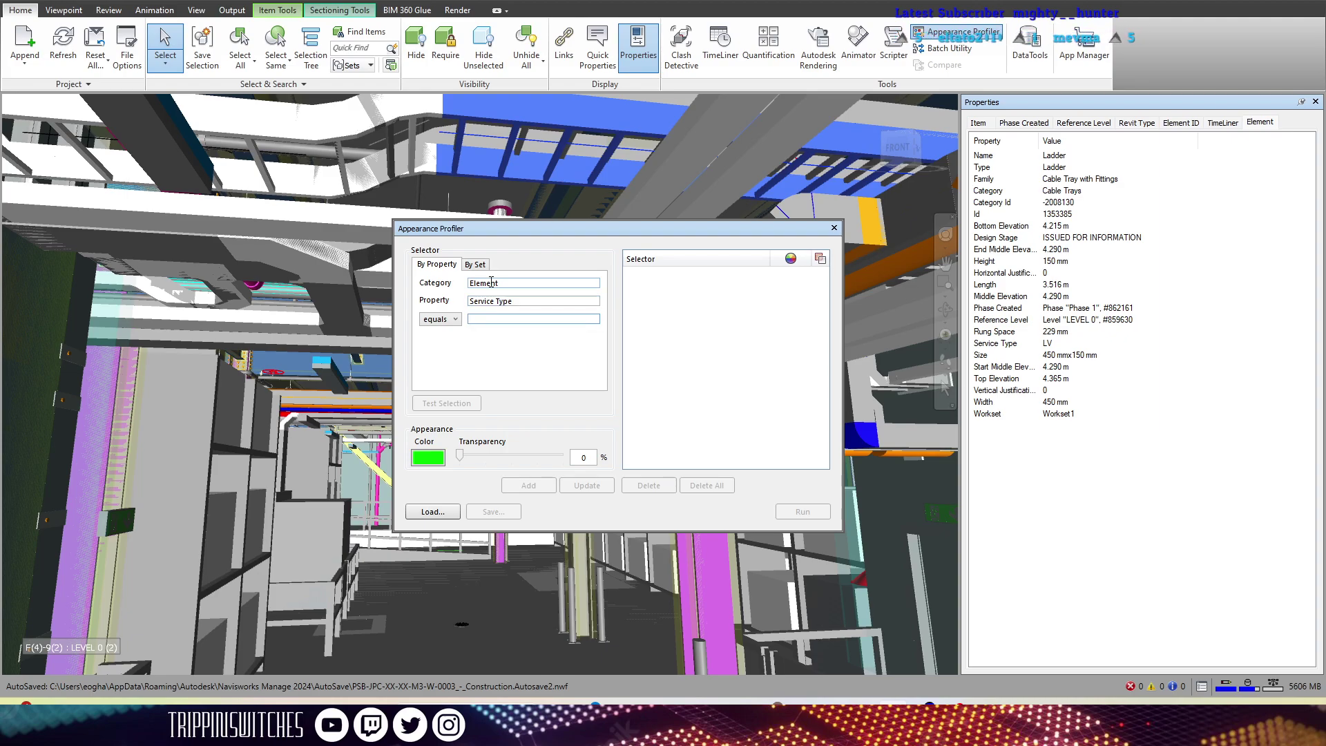
type("LV")
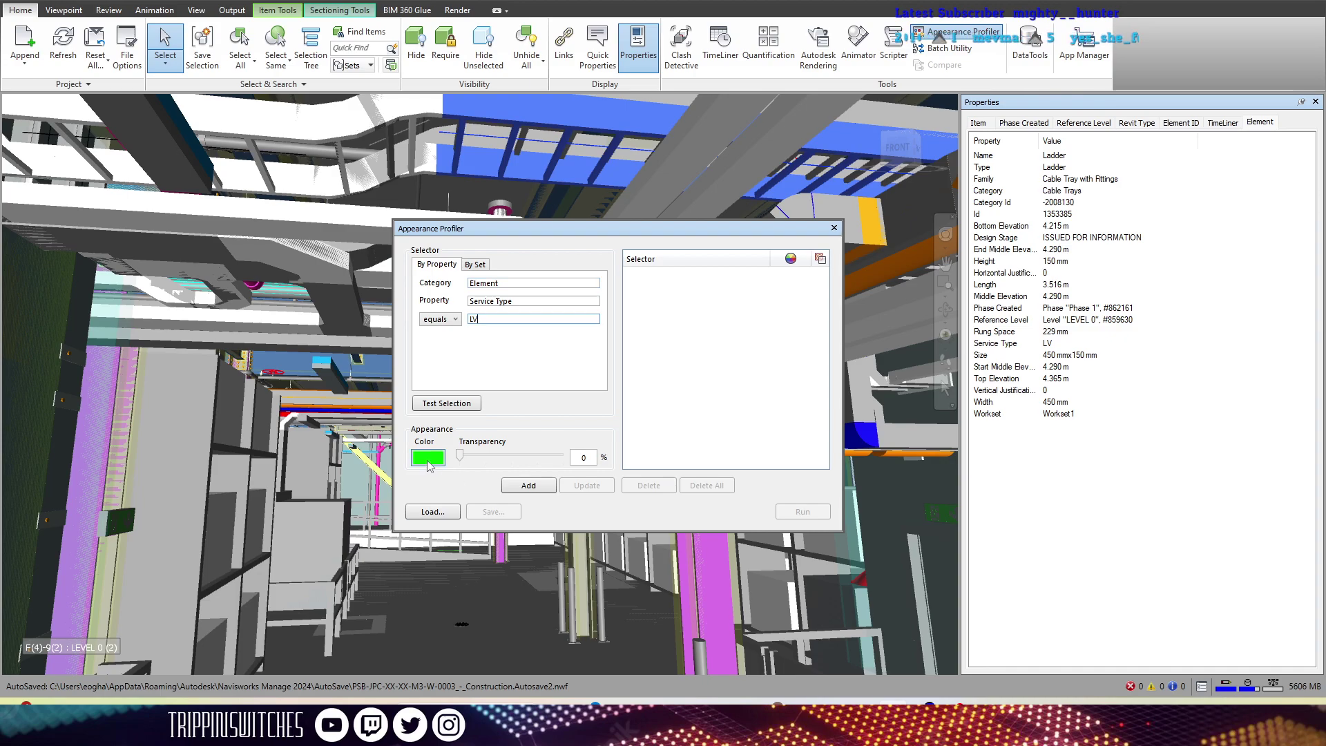
left_click(431, 462)
left_click(661, 342)
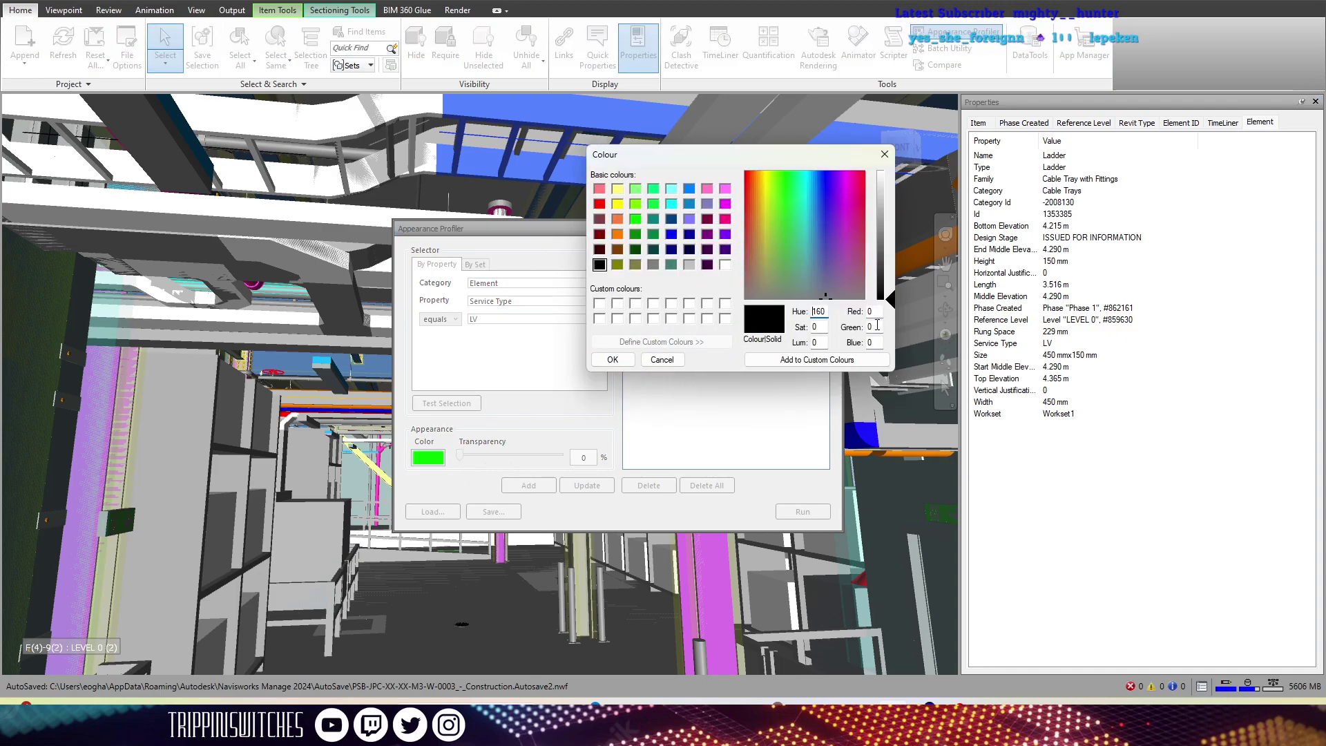
double_click(874, 327)
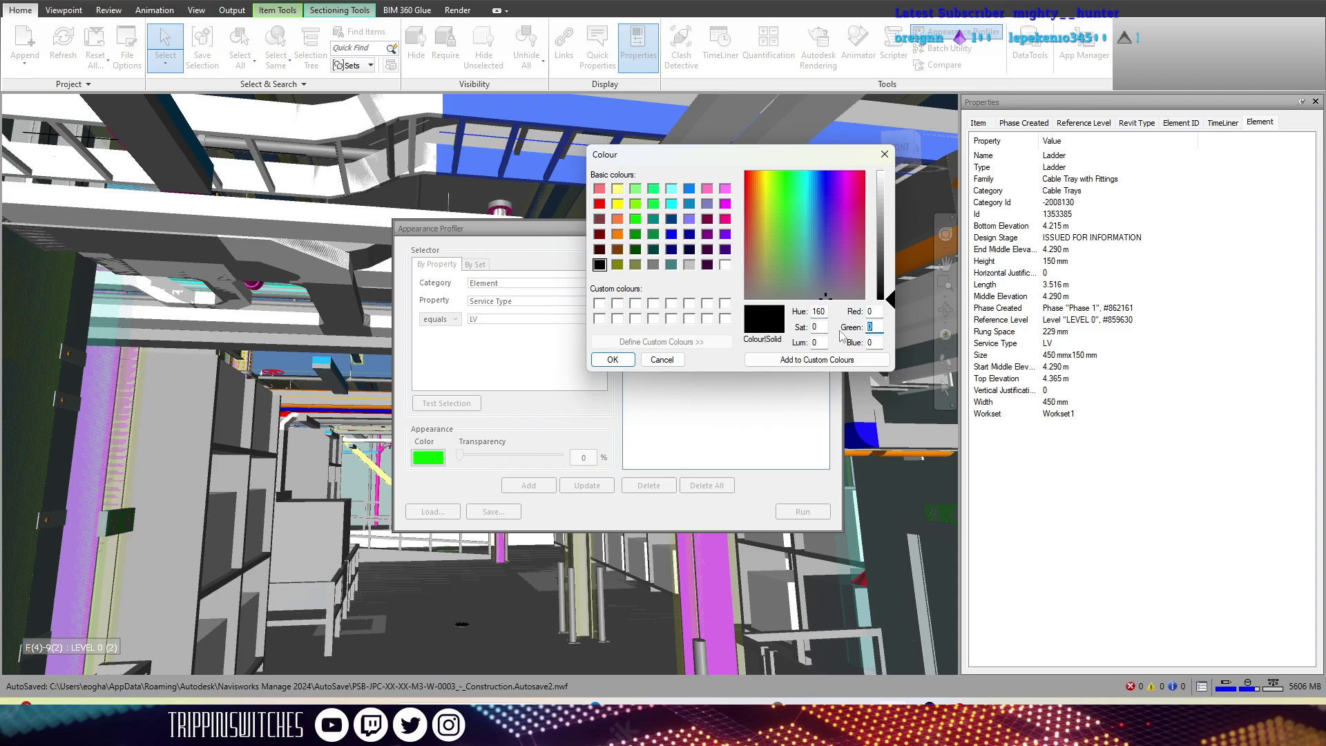
type("255")
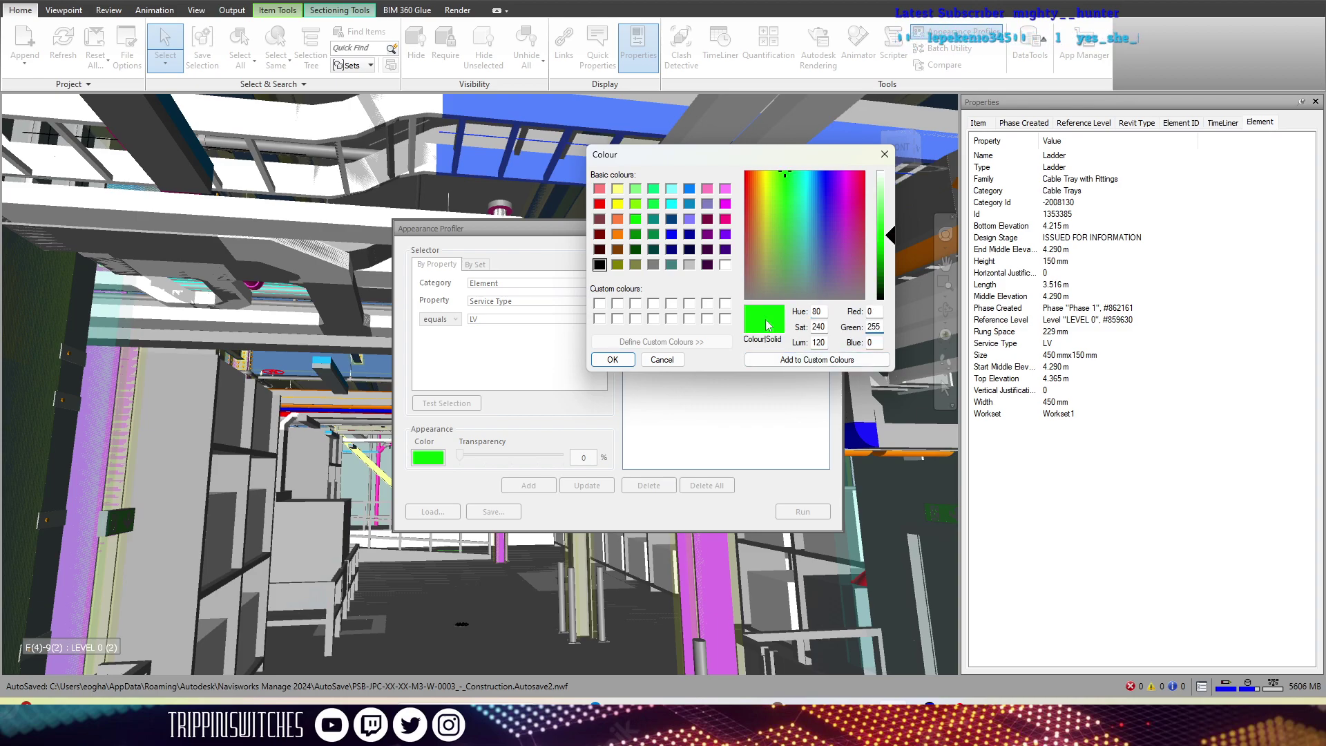
left_click(612, 359)
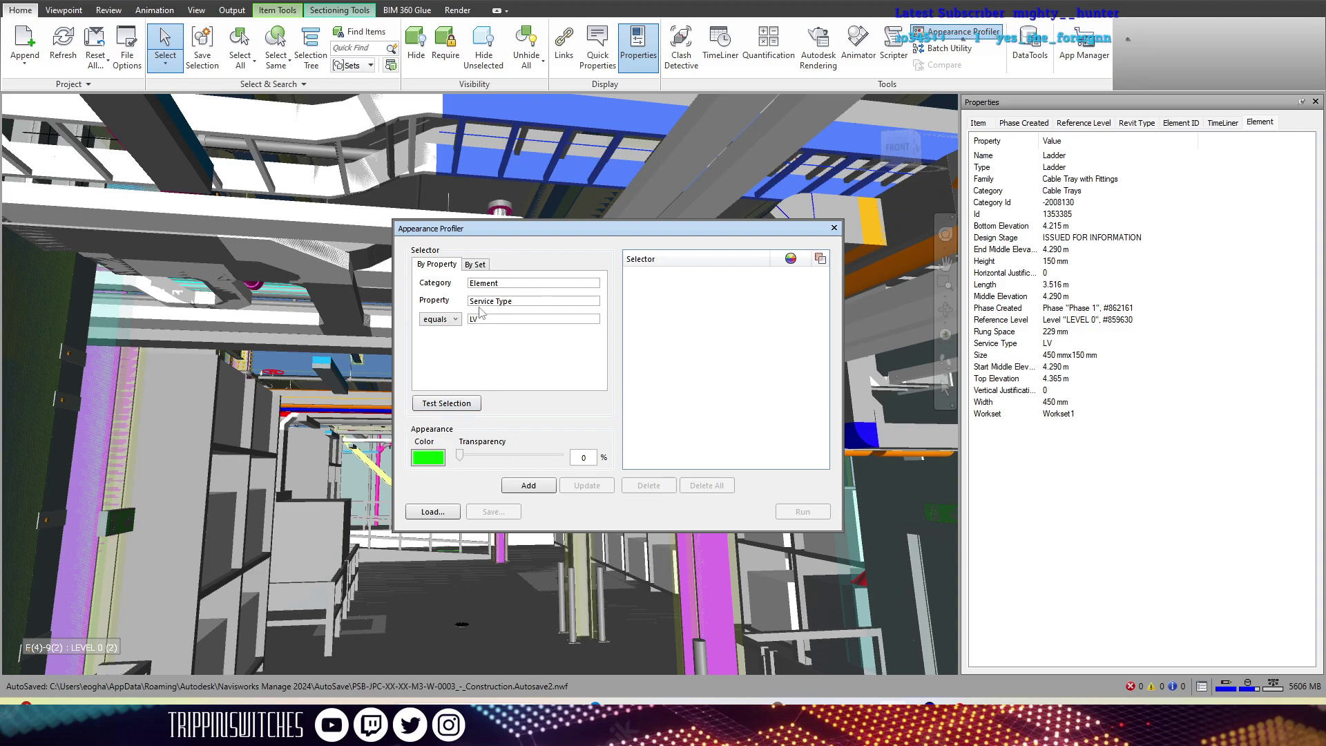
left_click(528, 487)
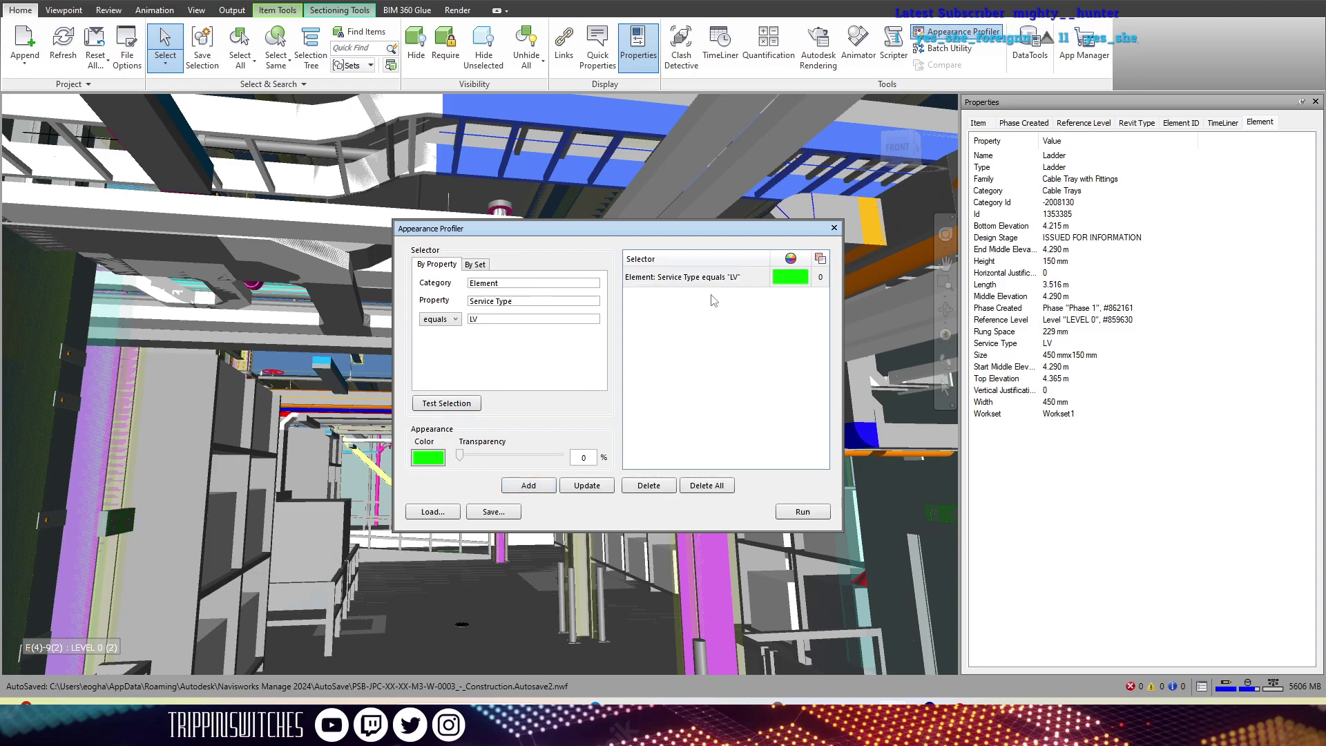
Step: Run the LV rule, close the profiler, and select overhead trays to find Service Type L&SP
left_click(803, 511)
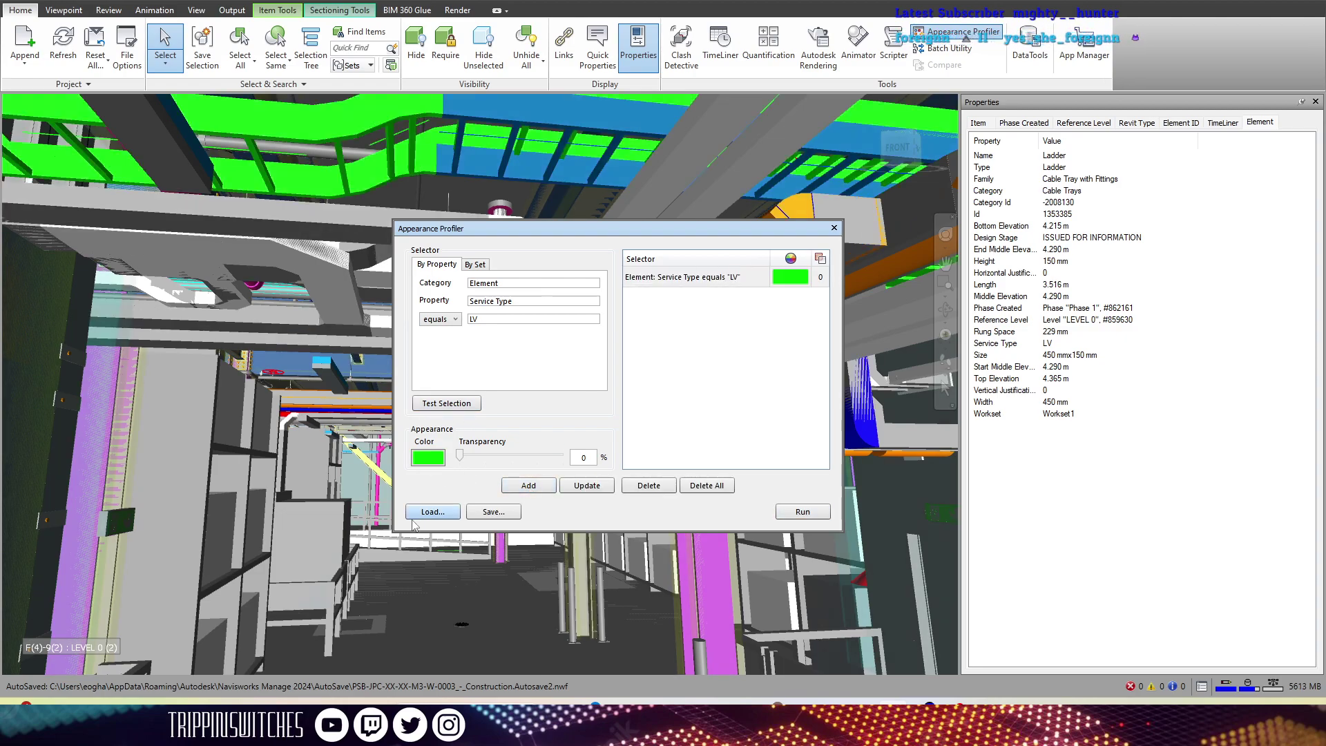
left_click(834, 228)
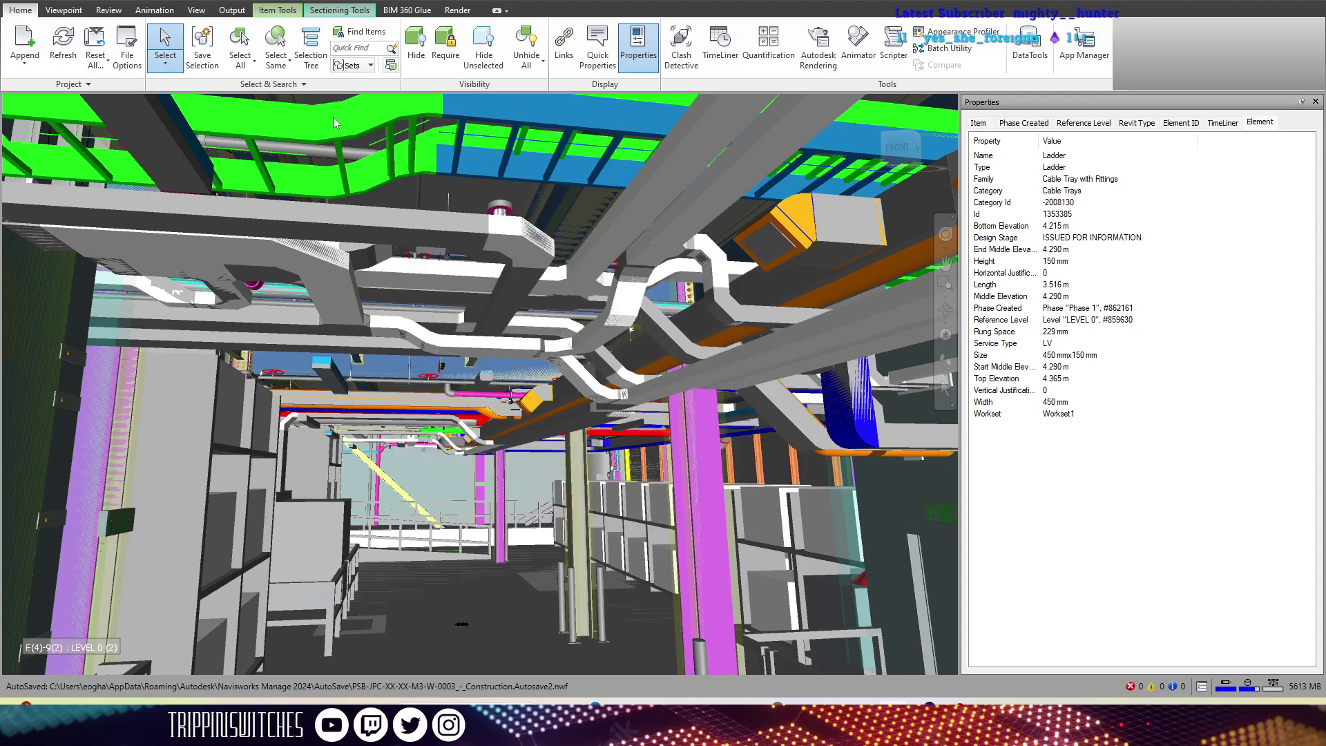
left_click(512, 196)
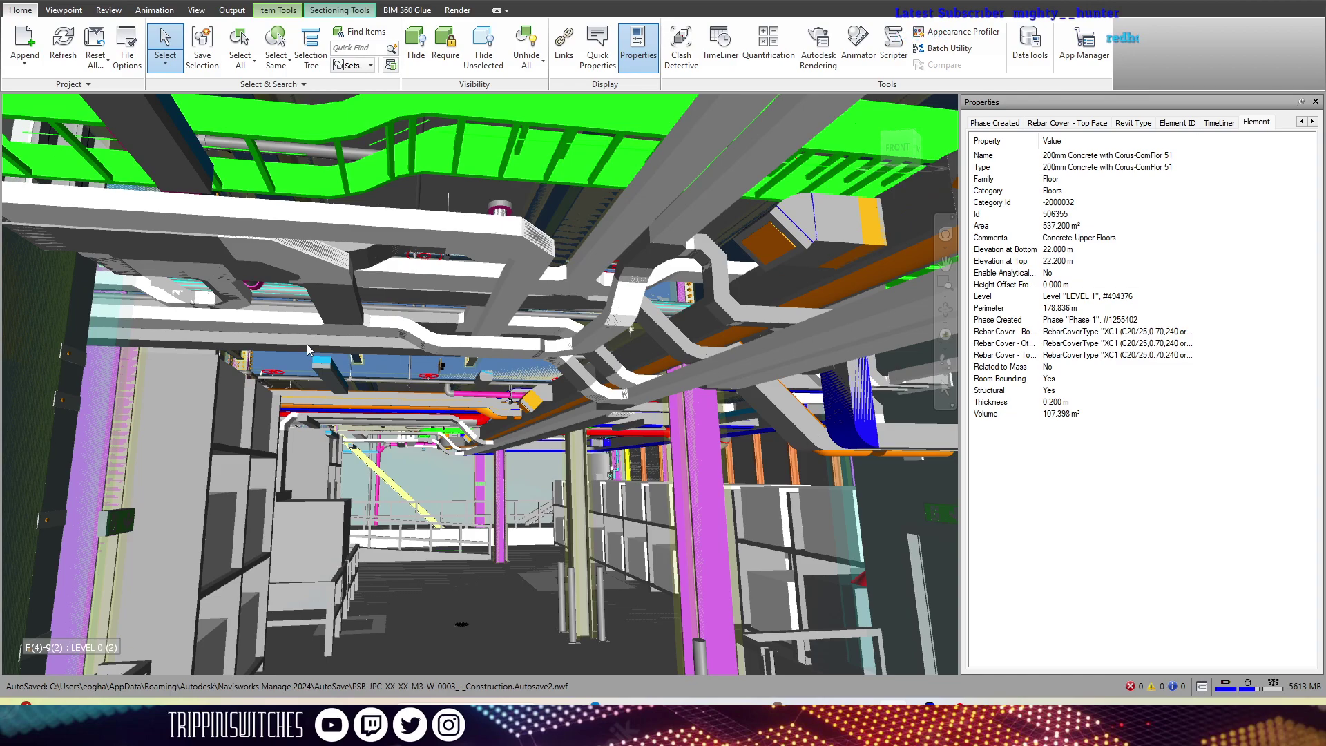
left_click(431, 237)
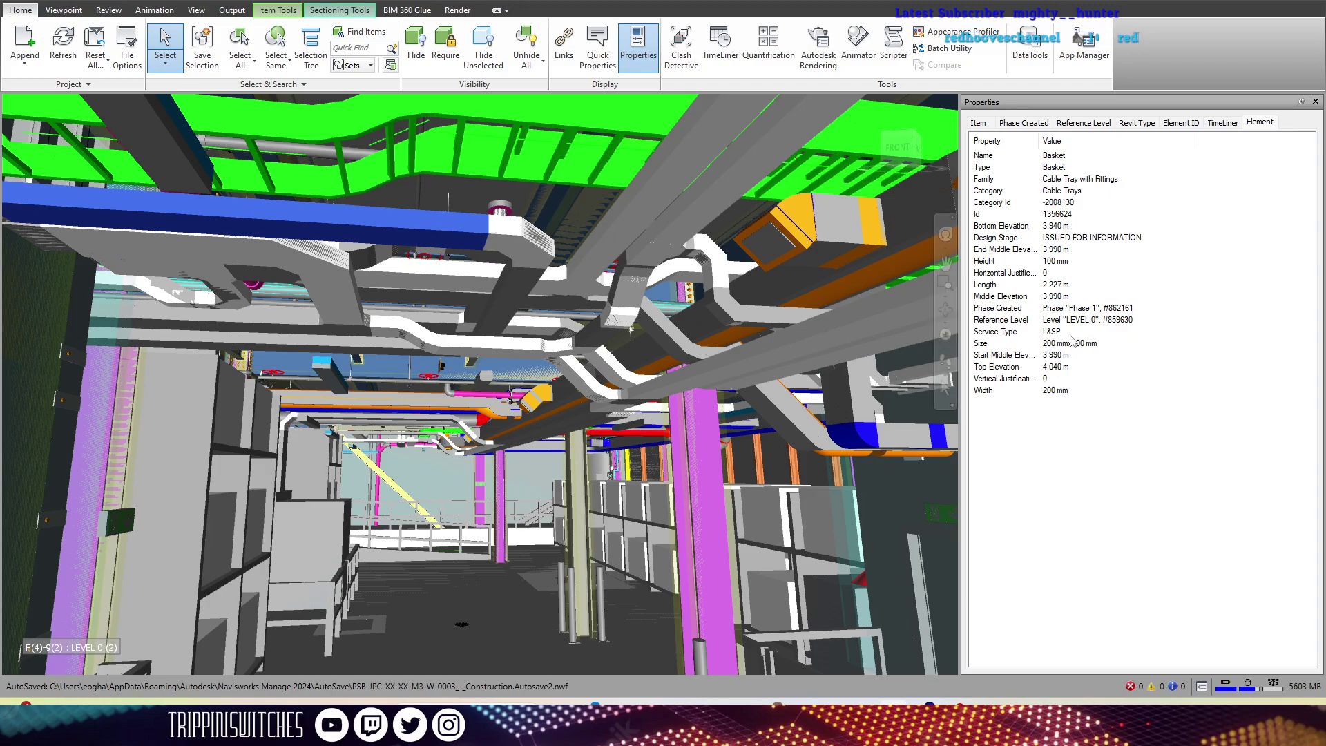
Step: Add a magenta rule for Service Type = L&SP, based on the existing LV rule
left_click(958, 31)
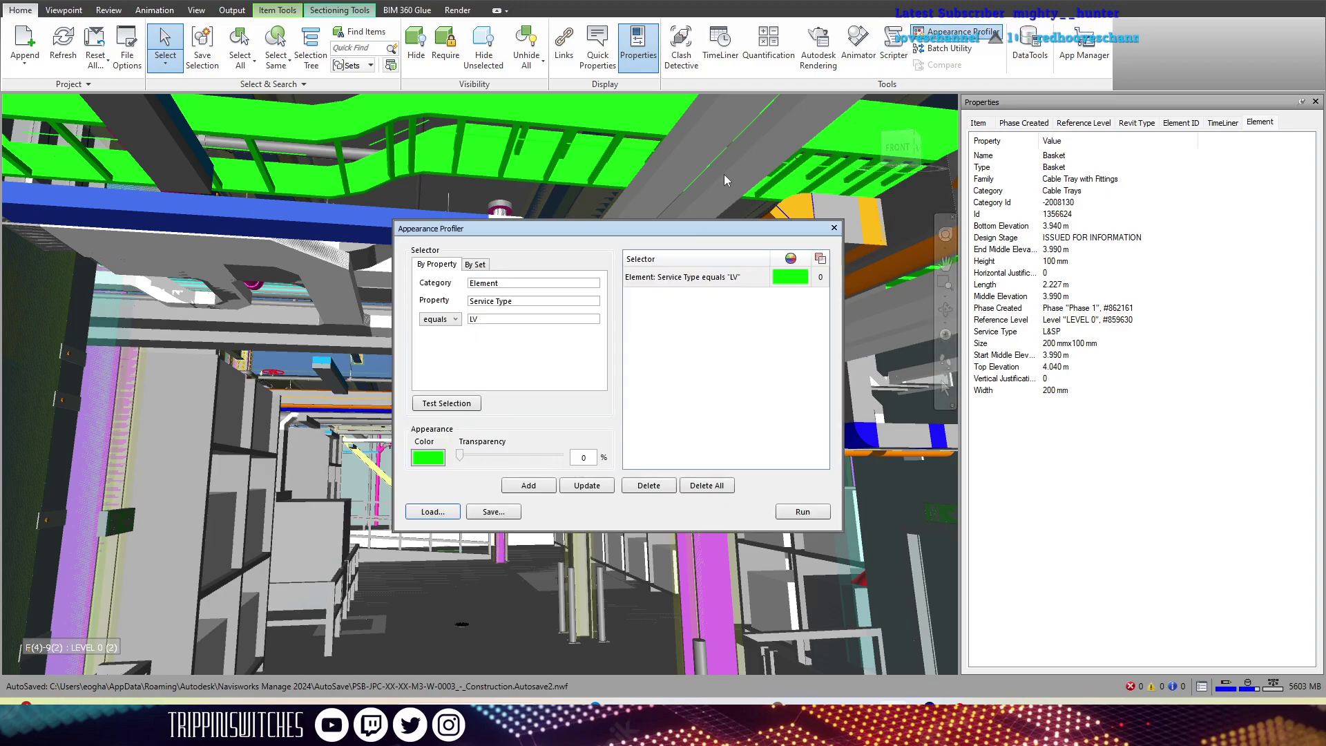
left_click(692, 276)
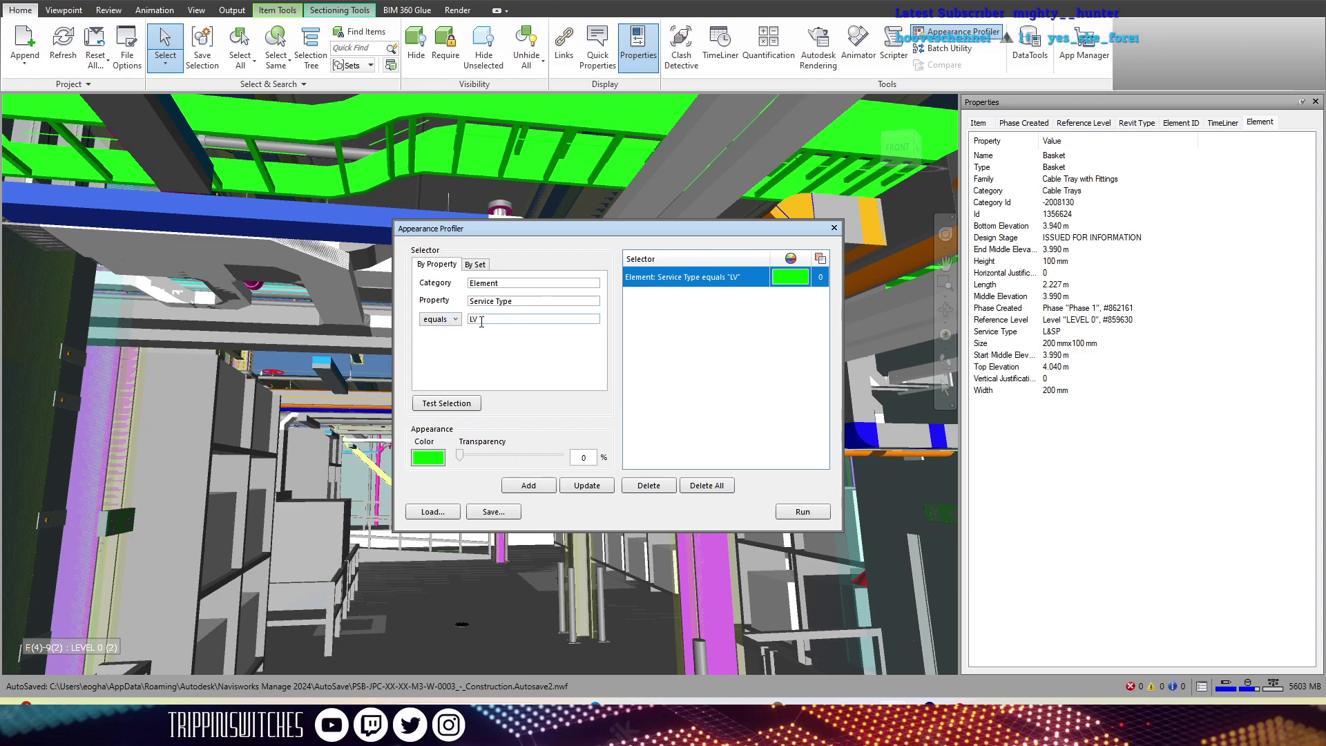
left_click(503, 323)
type("&SP")
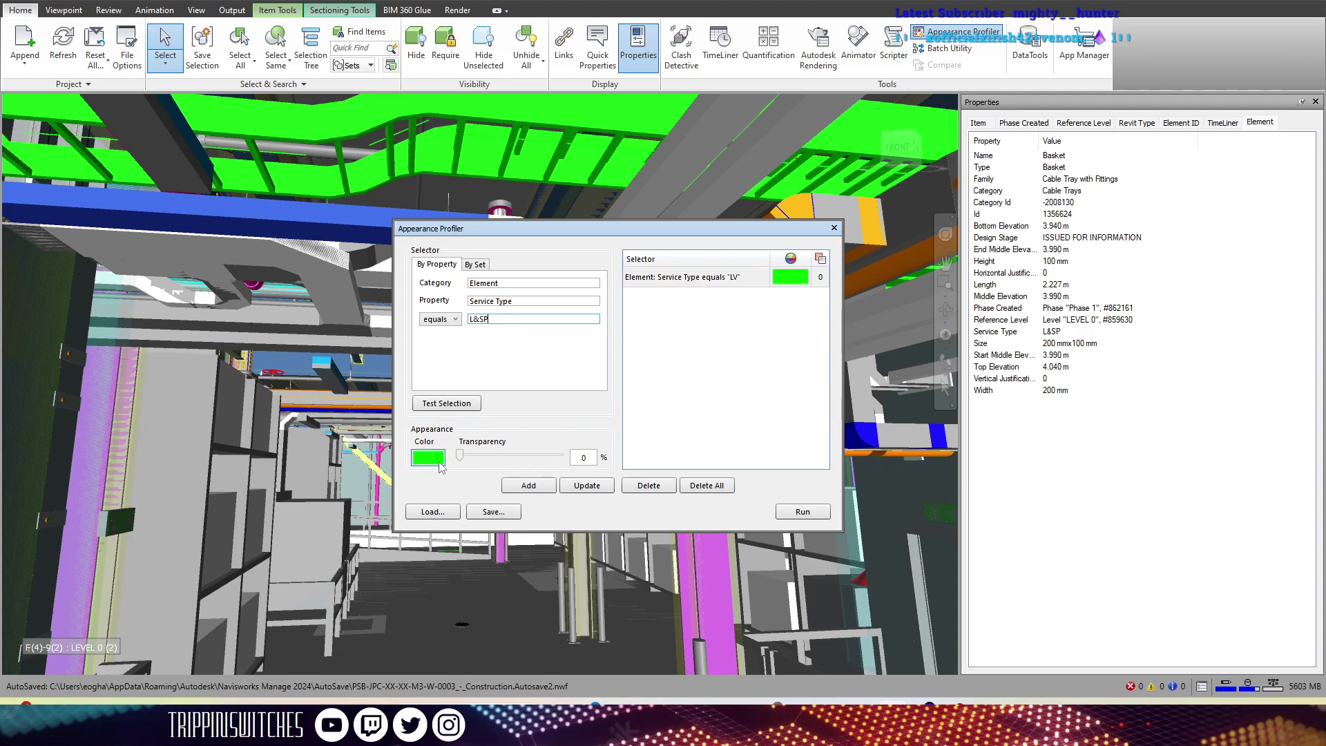
left_click(428, 456)
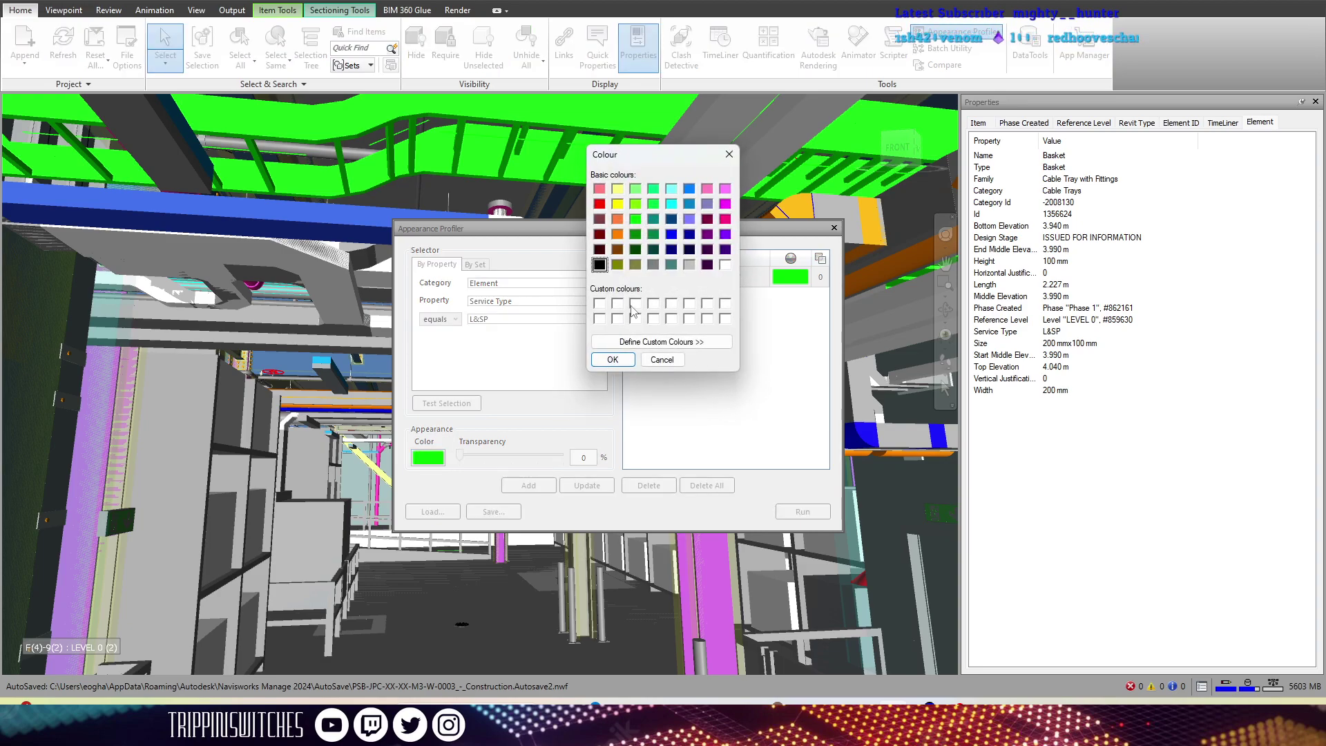
left_click(724, 203)
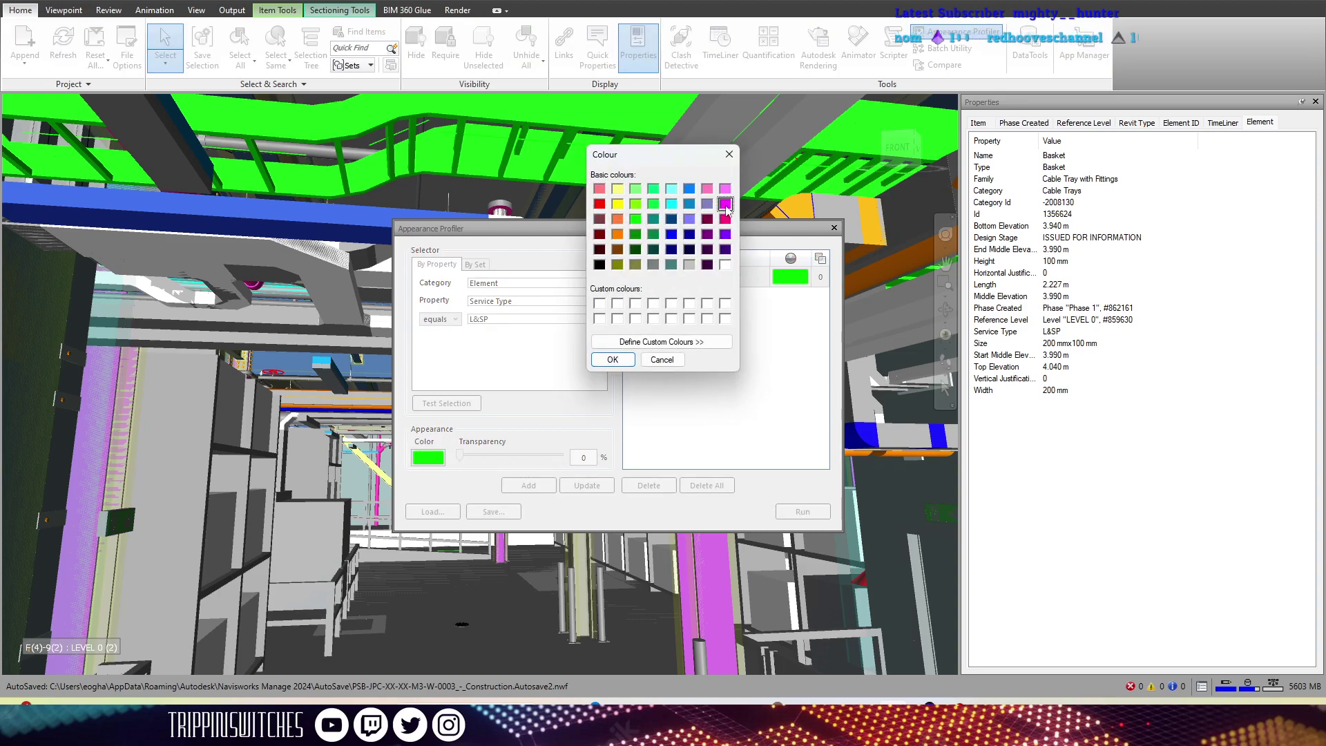
left_click(613, 360)
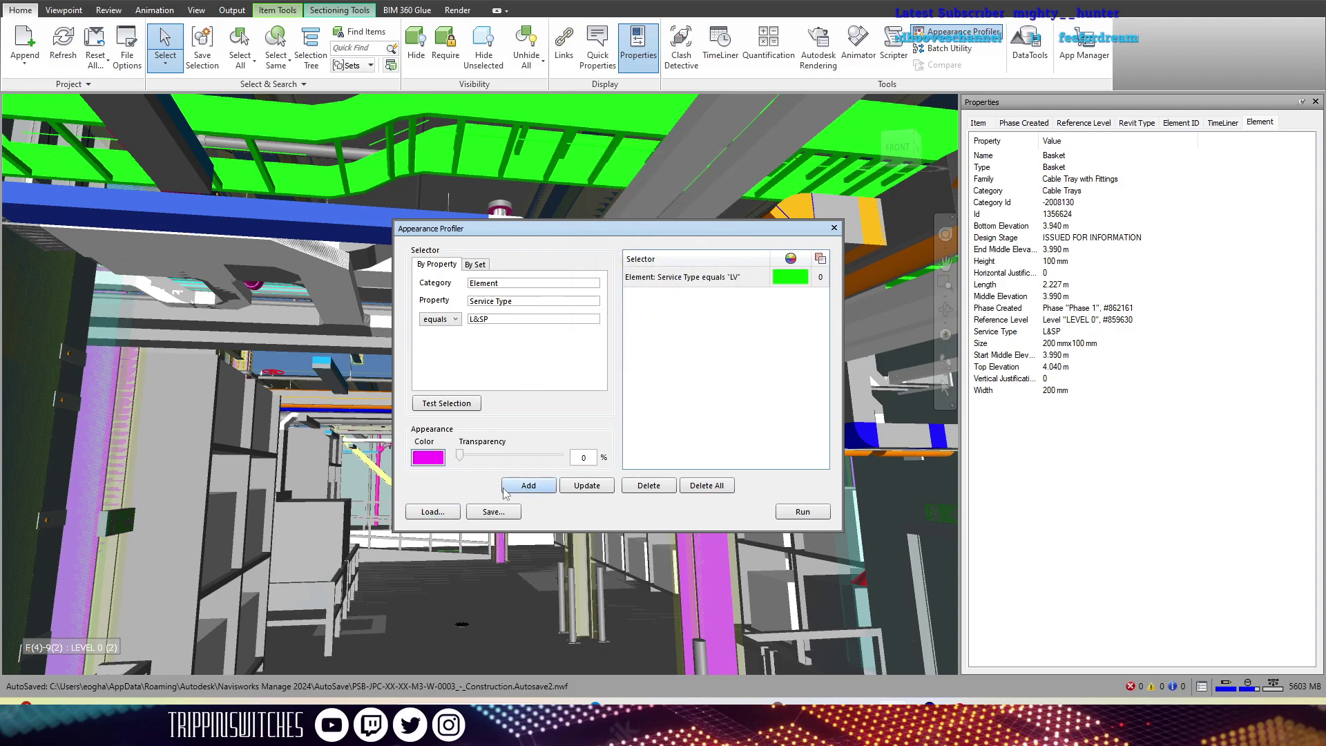
left_click(522, 488)
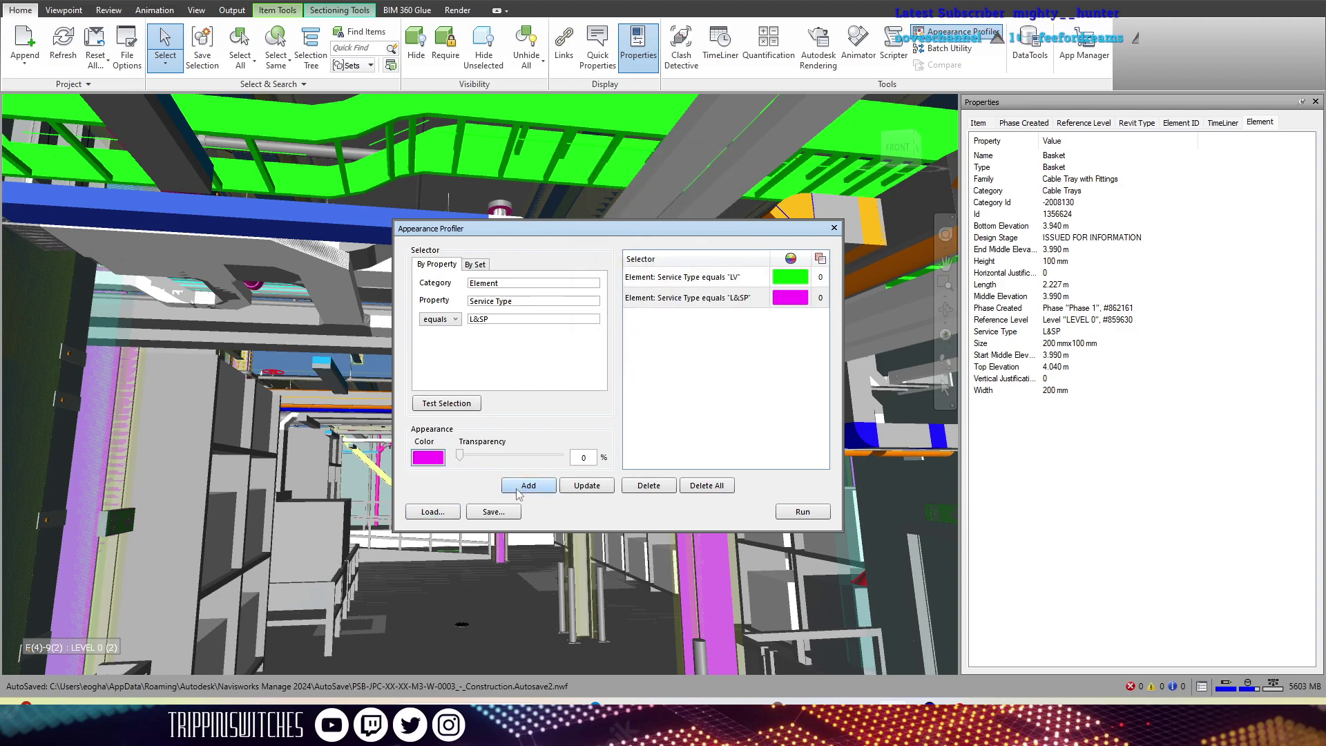
Step: Run the rules to turn L&SP trays magenta, then select another tray to check it
left_click(801, 512)
left_click(834, 228)
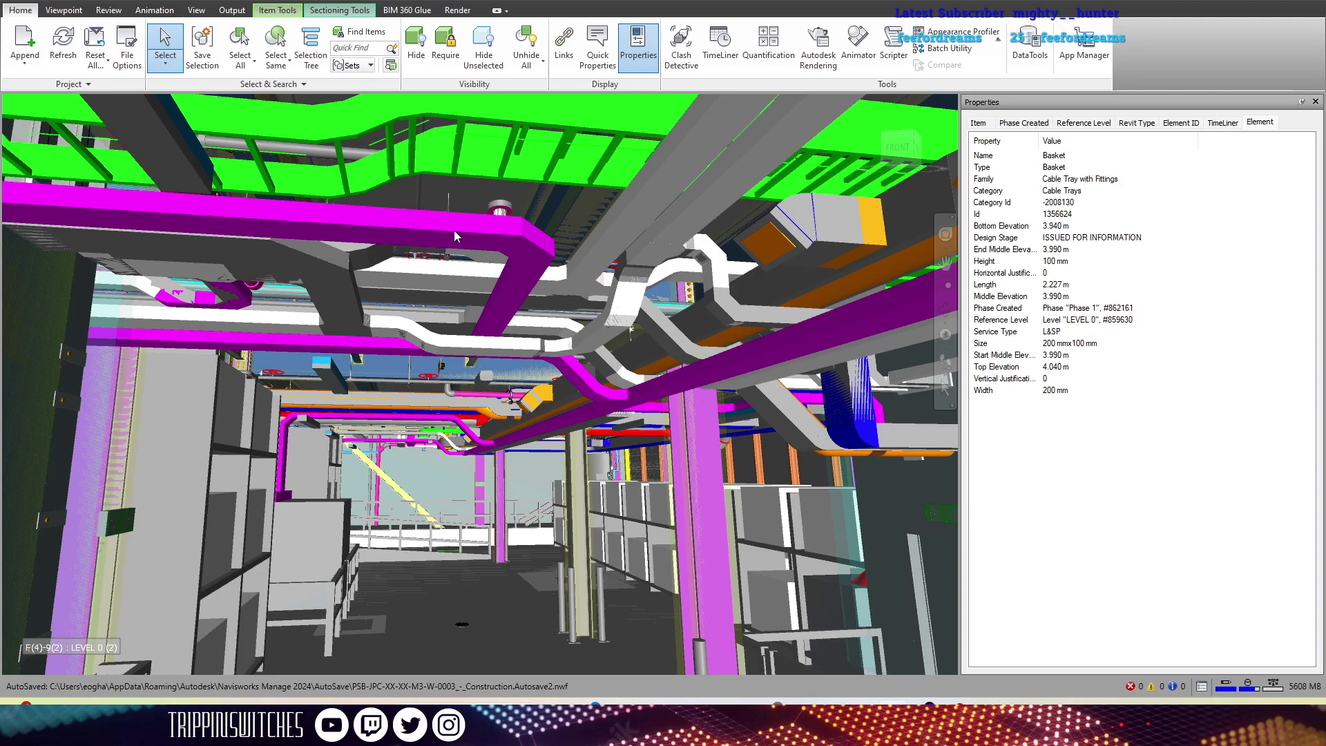
left_click(621, 226)
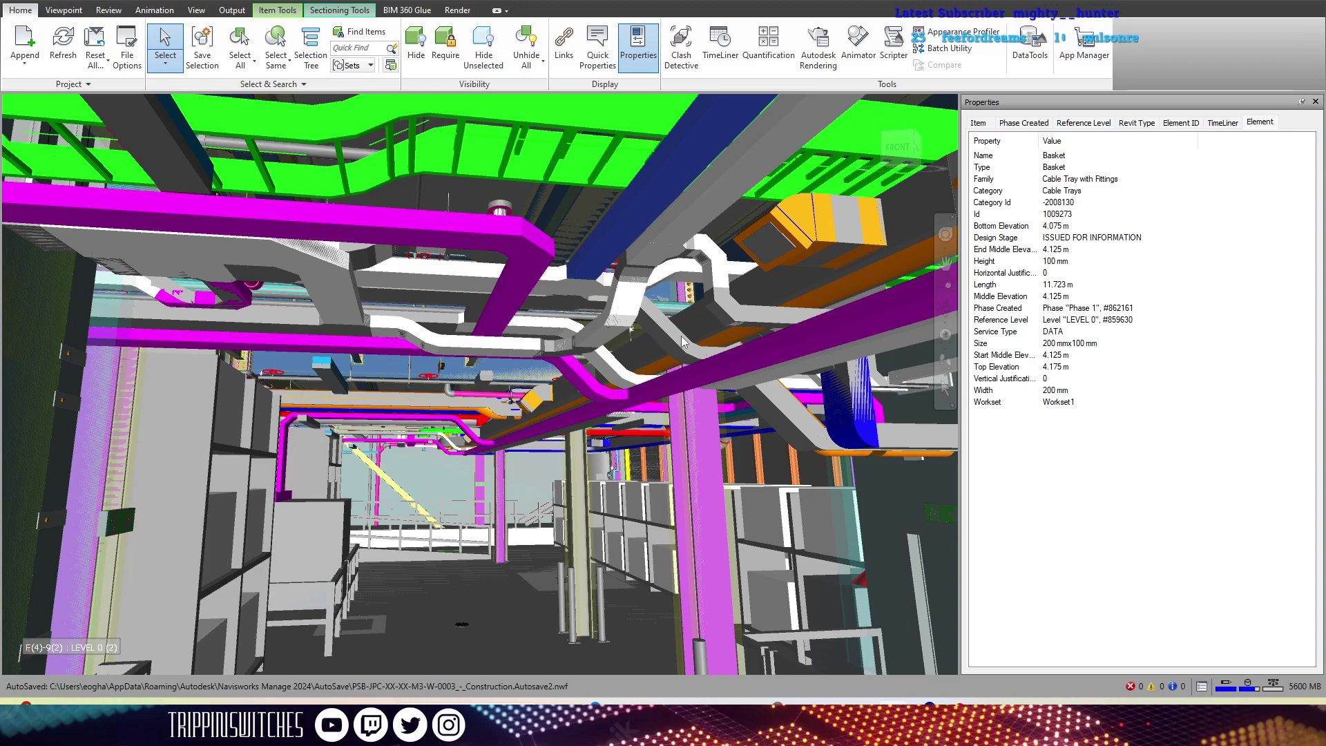
Step: Add an orange rule for Service Type = DATA, replacing the L&SP value
left_click(958, 31)
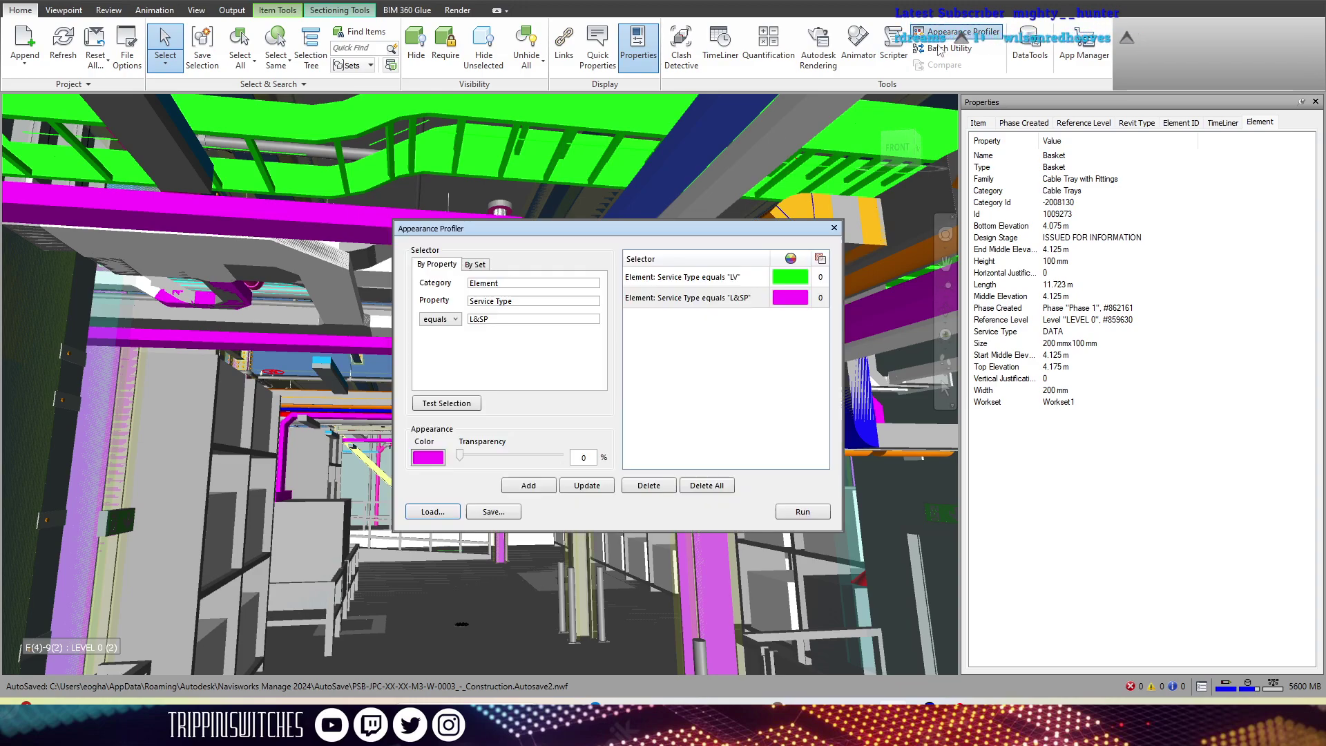
left_click(694, 298)
left_click(529, 485)
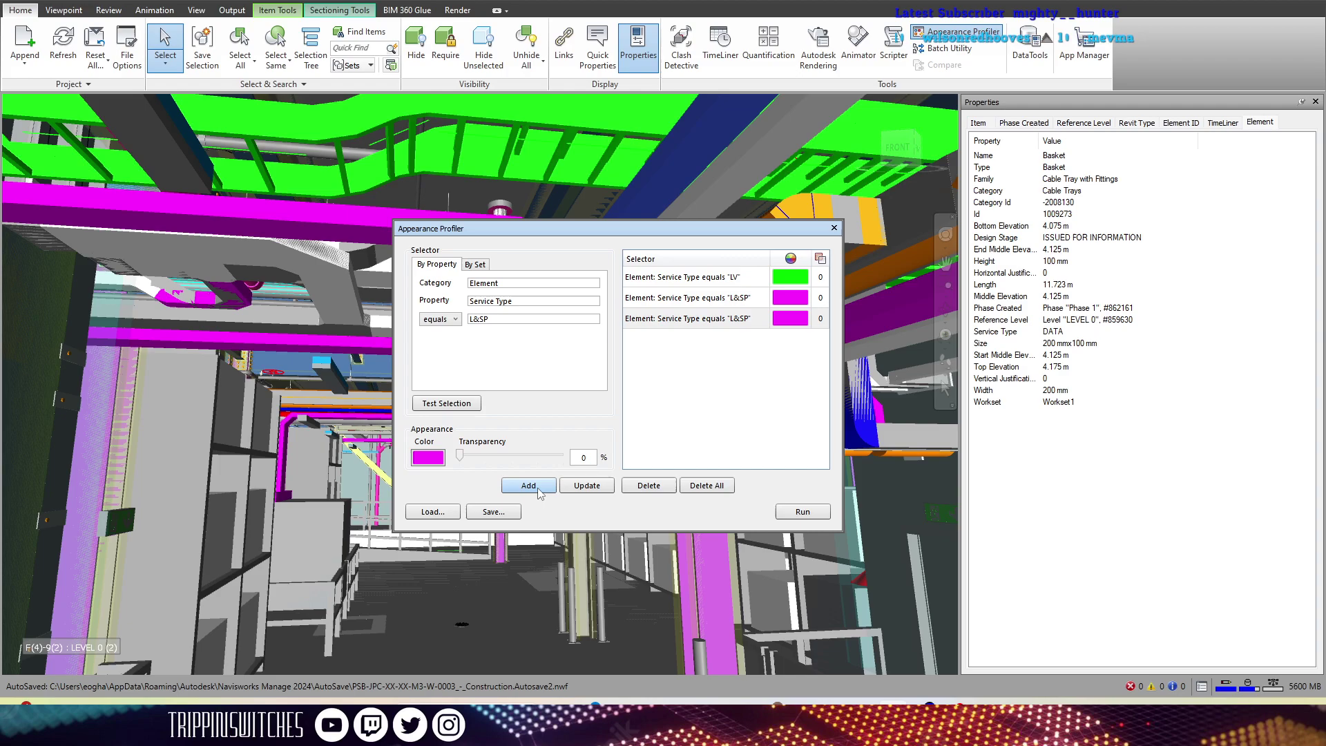
left_click(515, 322)
left_click_drag(515, 321, 396, 326)
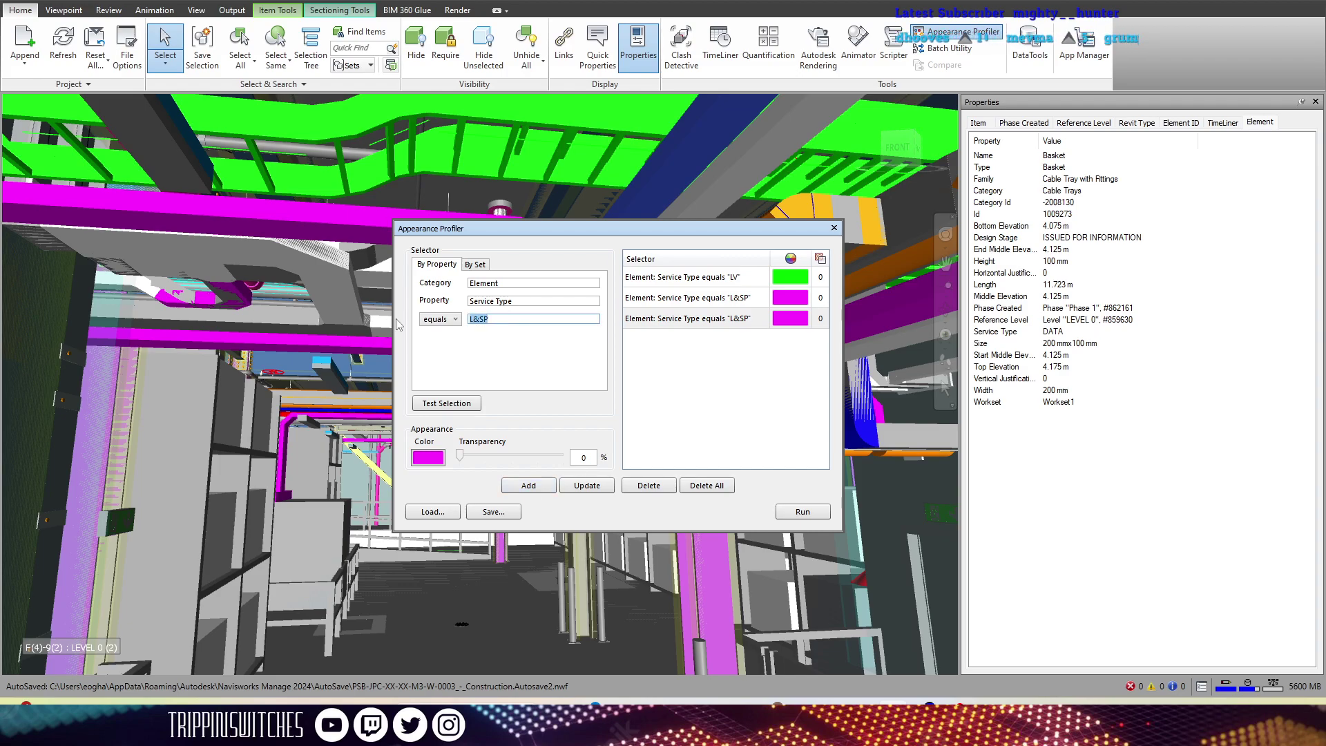
type("DATA")
left_click(426, 457)
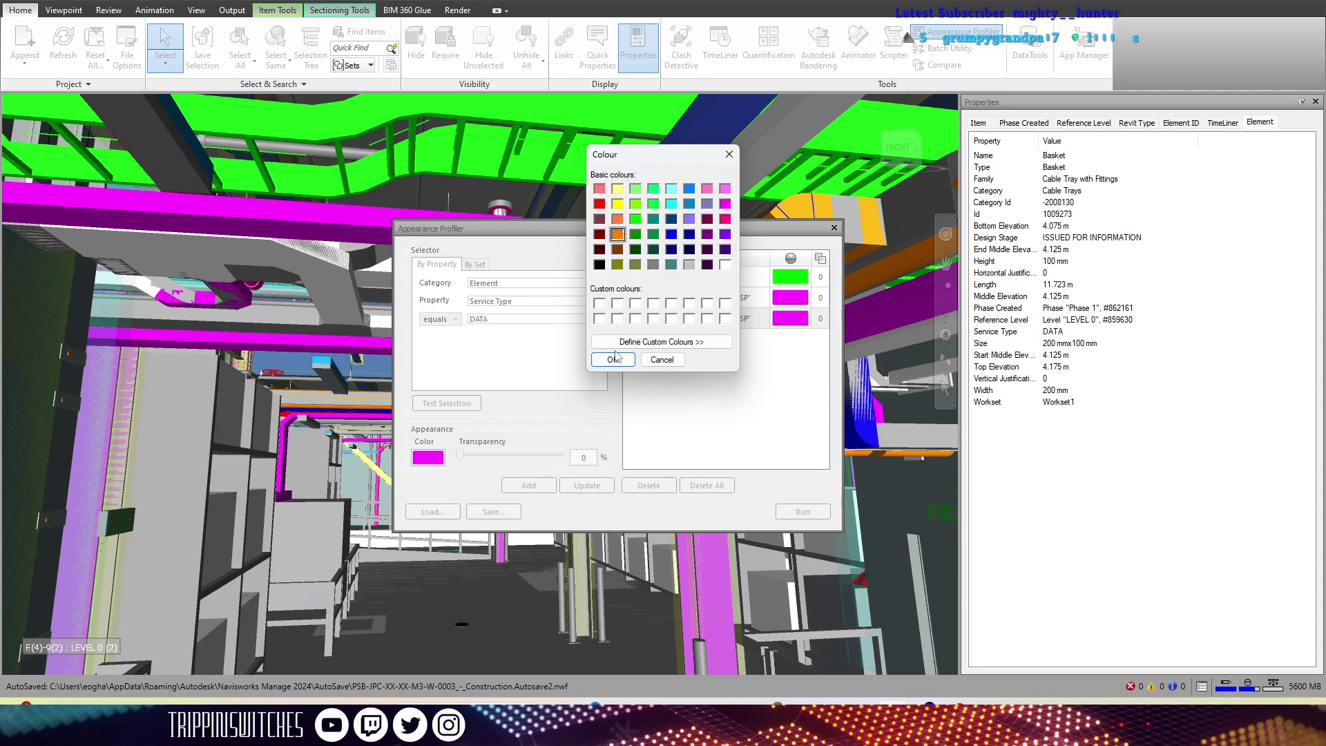
left_click(614, 358)
left_click(529, 486)
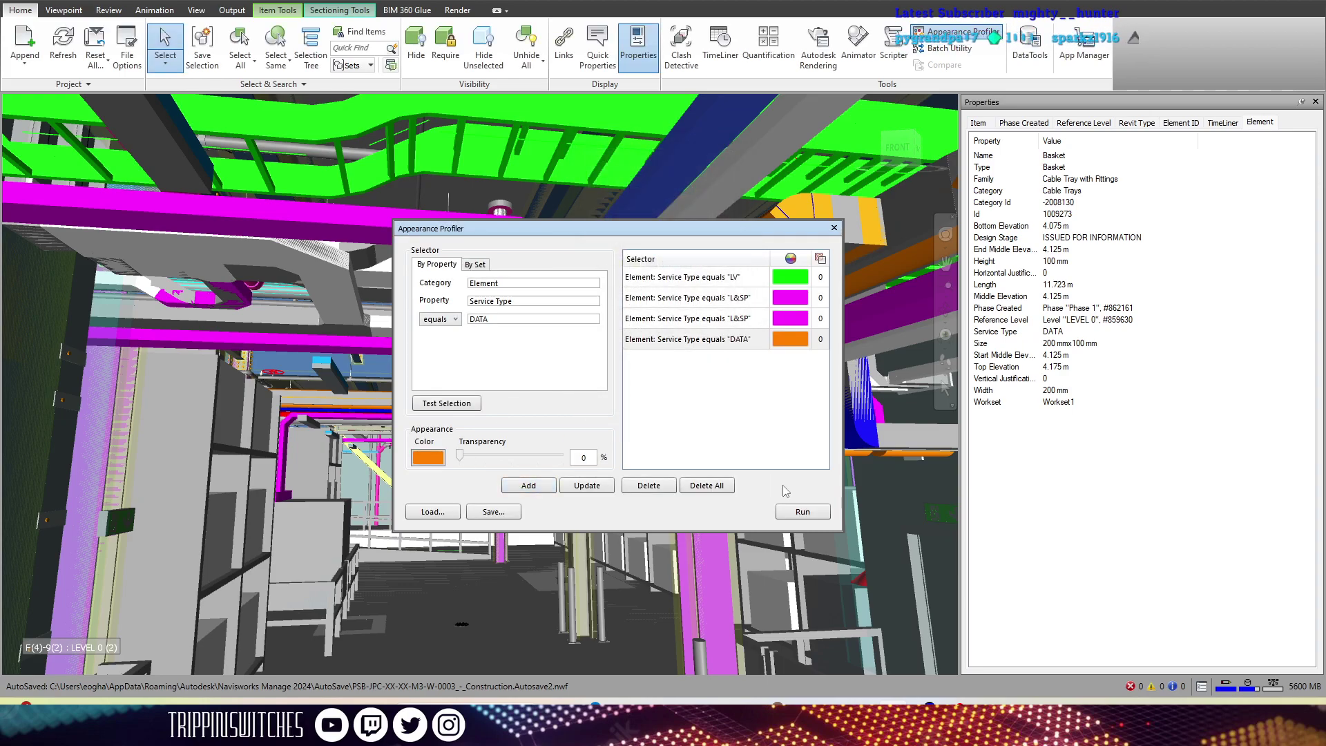
Step: Run the rules so DATA trays turn orange, then inspect two more trays
left_click(802, 512)
left_click(833, 229)
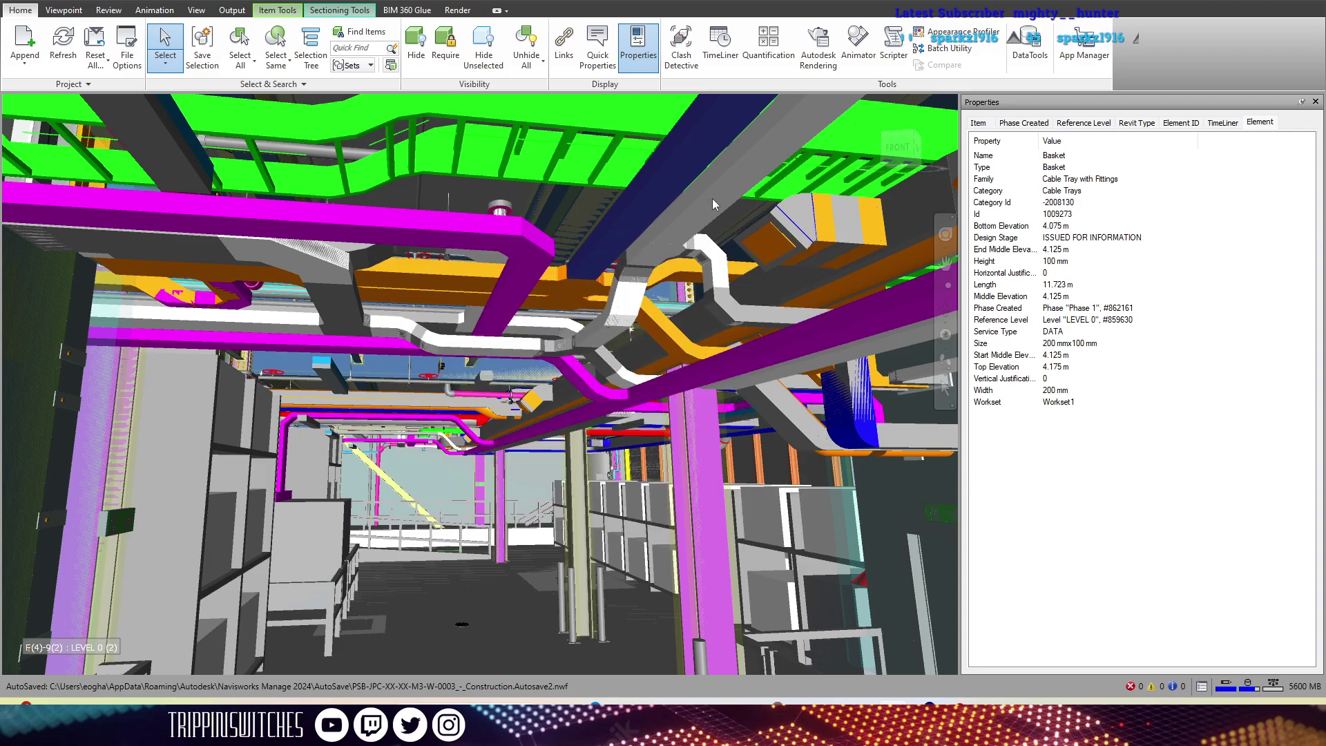
left_click(716, 198)
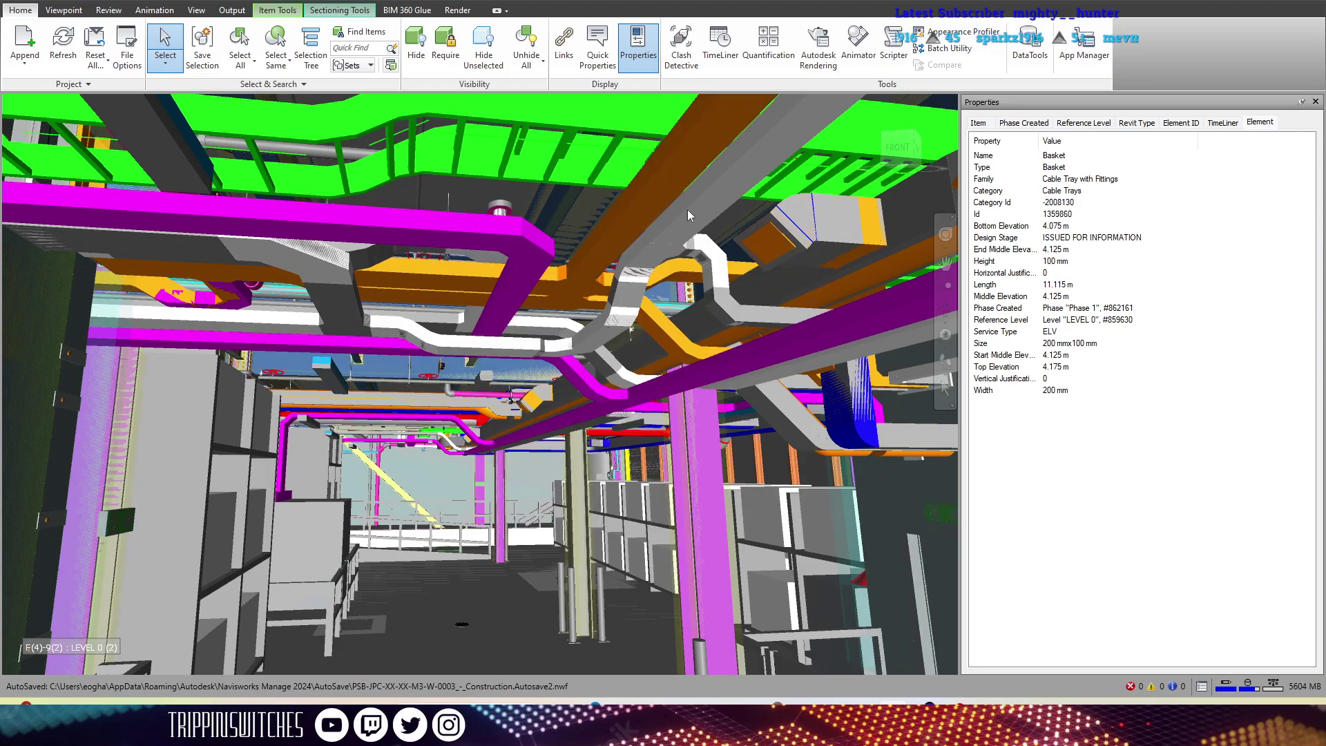
left_click(608, 333)
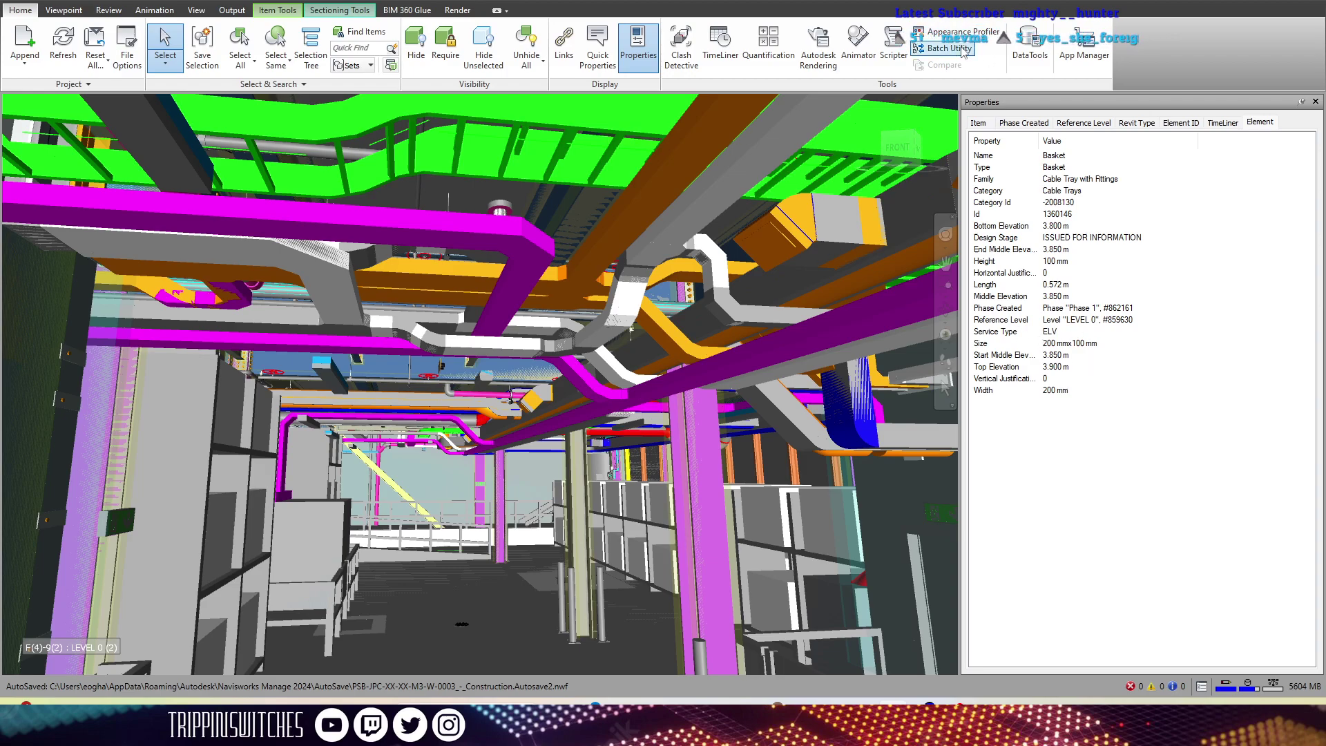
Step: Add a blue rule for Service Type = ELV, run it and close the profiler
left_click(922, 35)
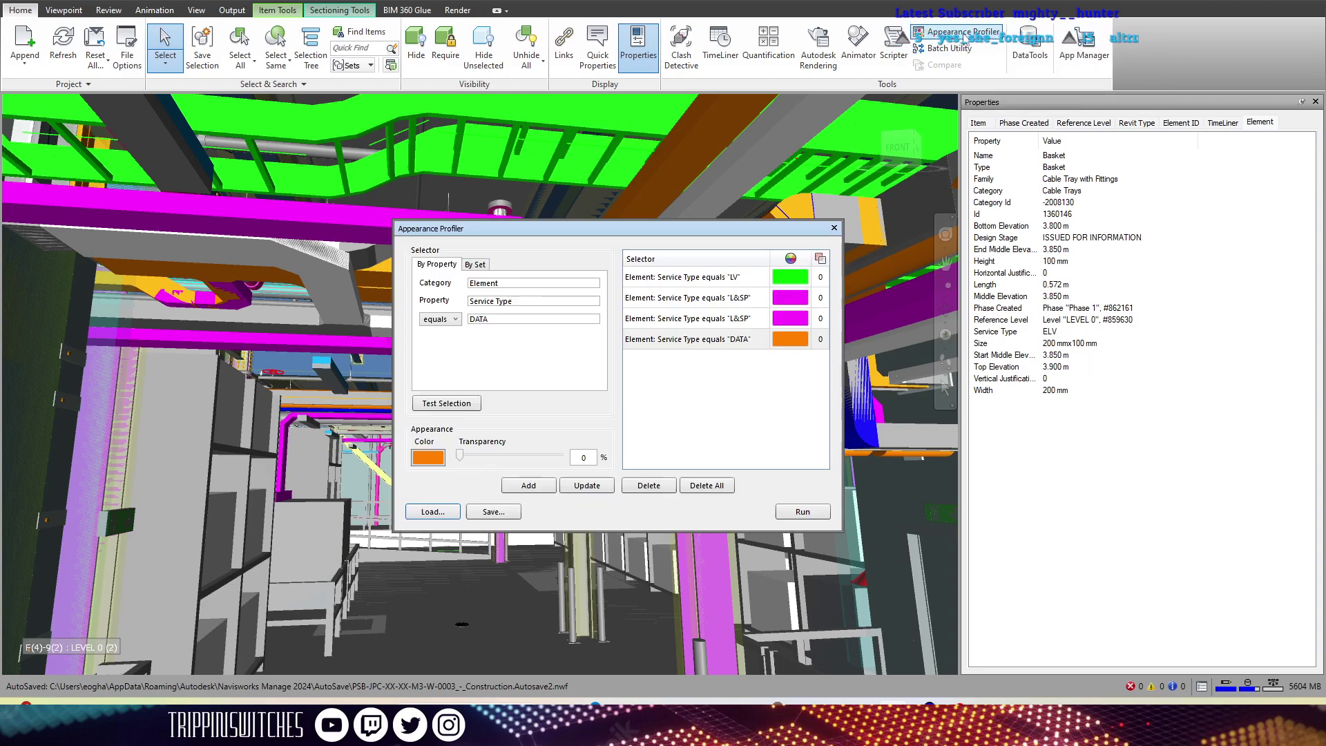
left_click(514, 318)
key("BackSpace")
key("BackSpace")
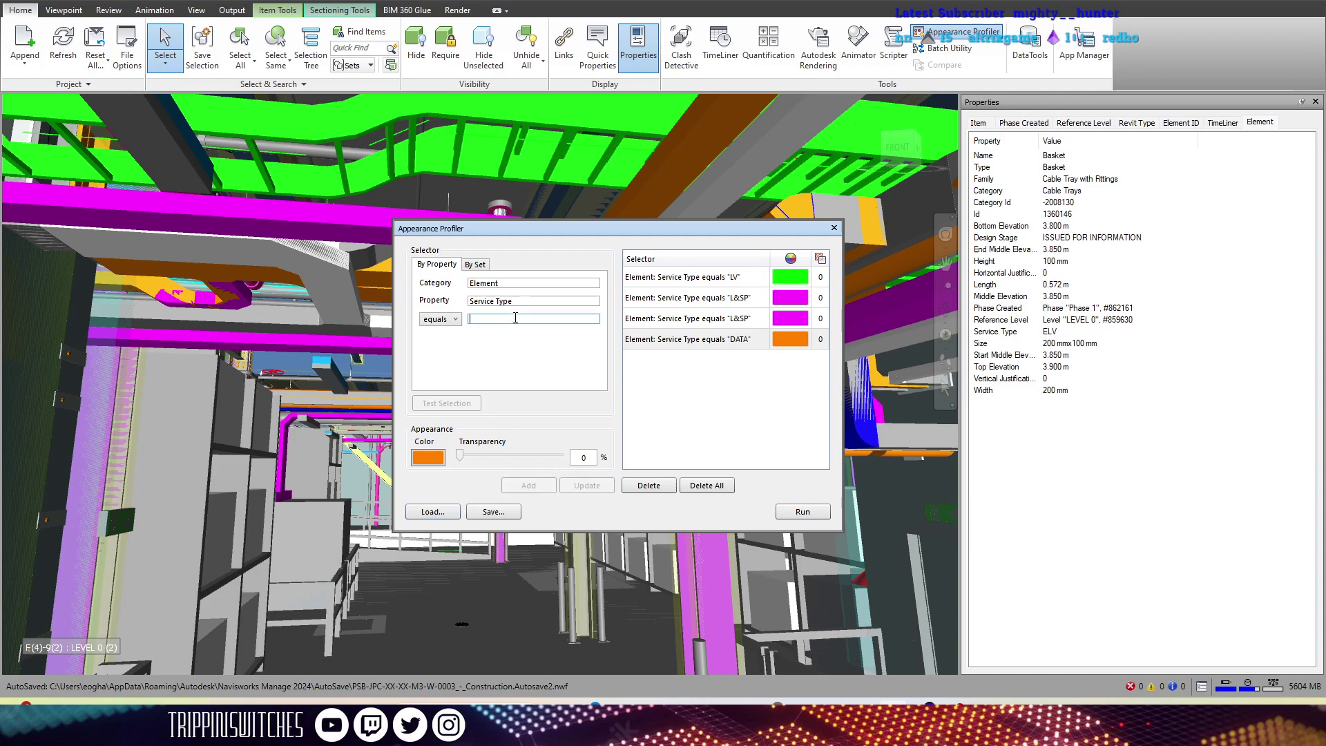
type("ELV")
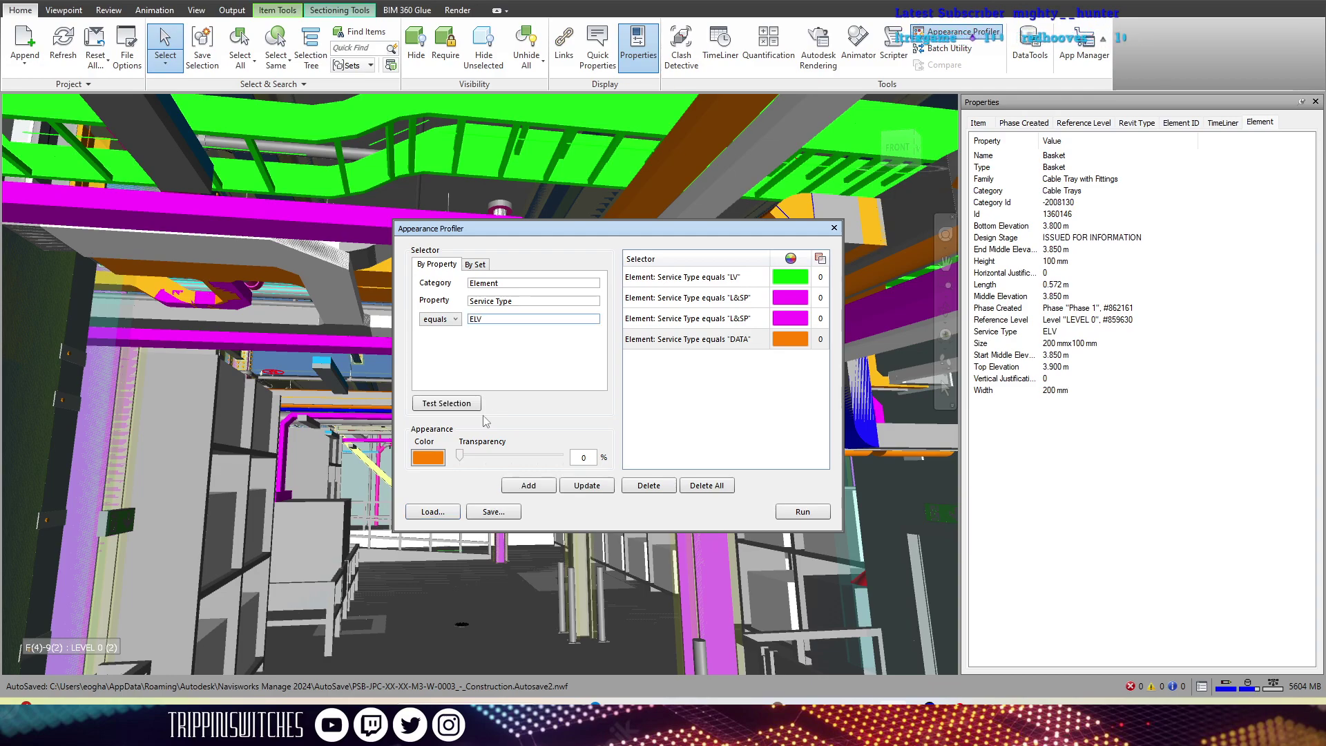
left_click(427, 457)
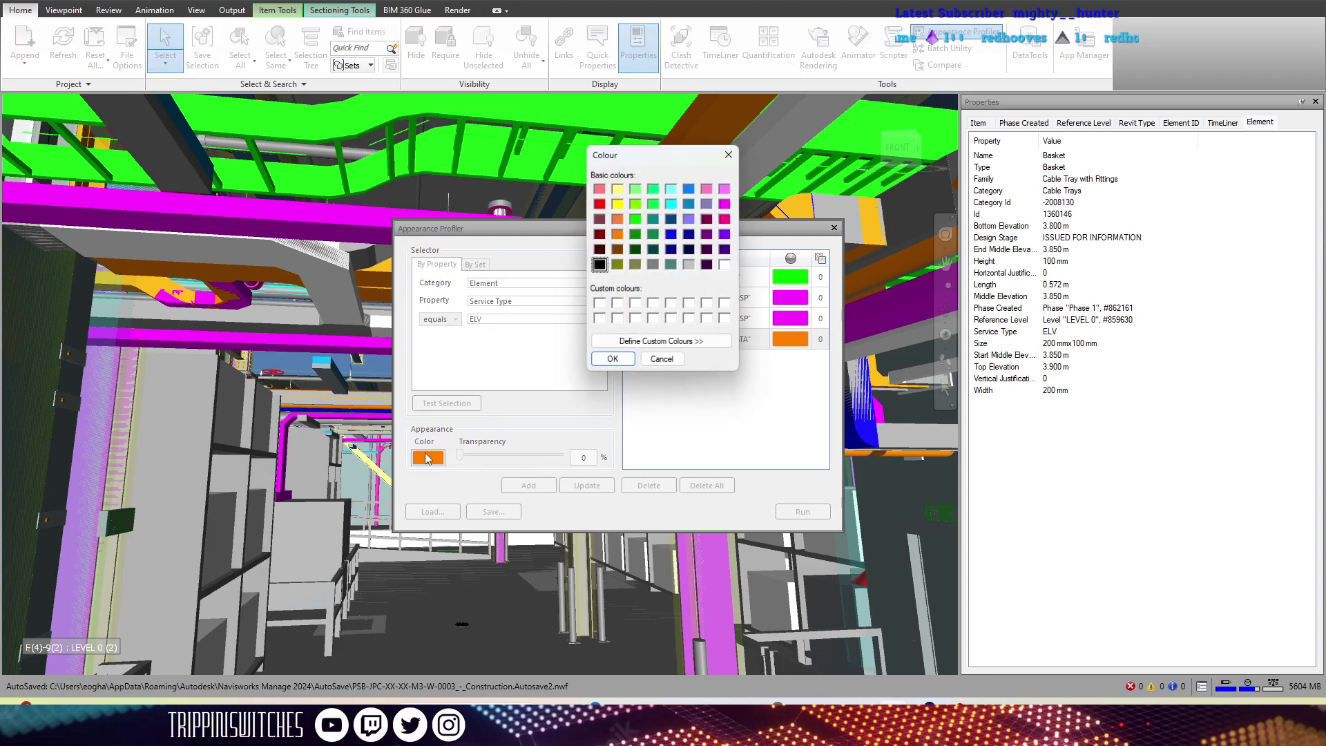
left_click(671, 234)
left_click(612, 360)
left_click(528, 484)
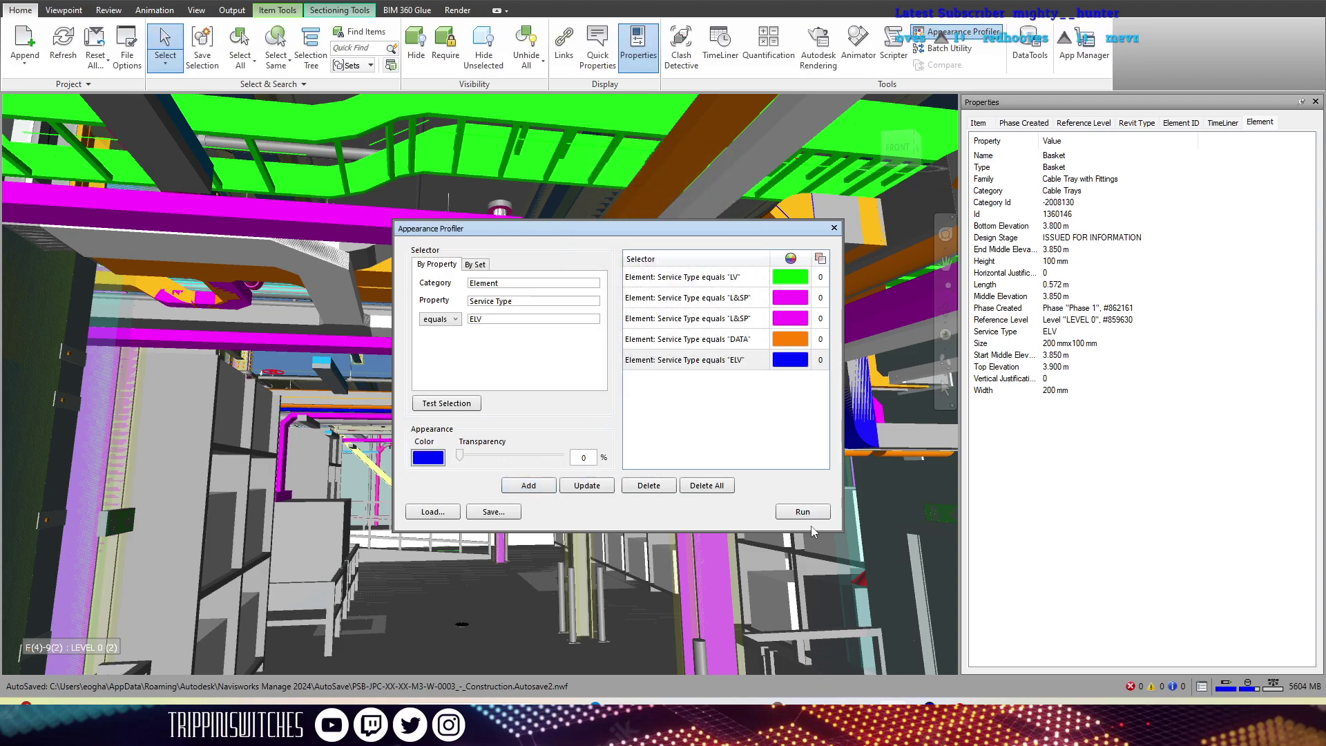
left_click(803, 511)
left_click(834, 228)
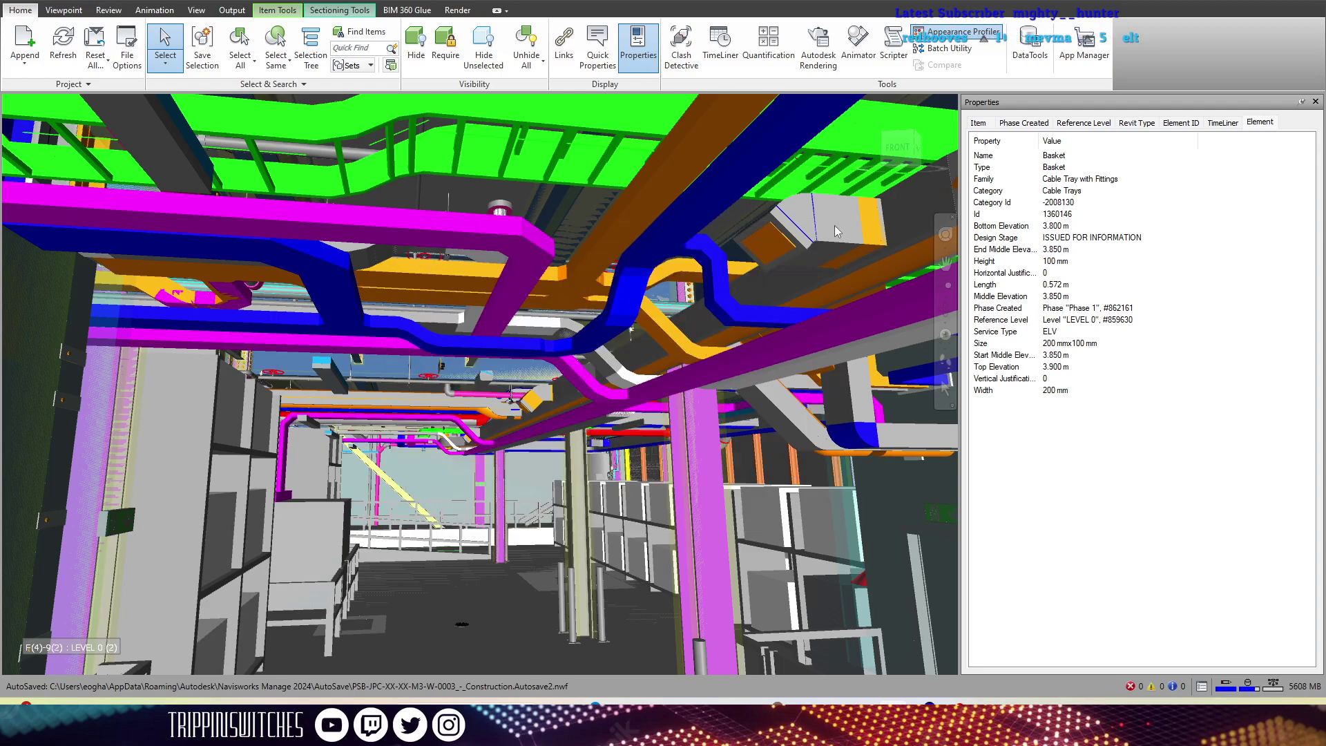
scroll(637, 420, "up", 2)
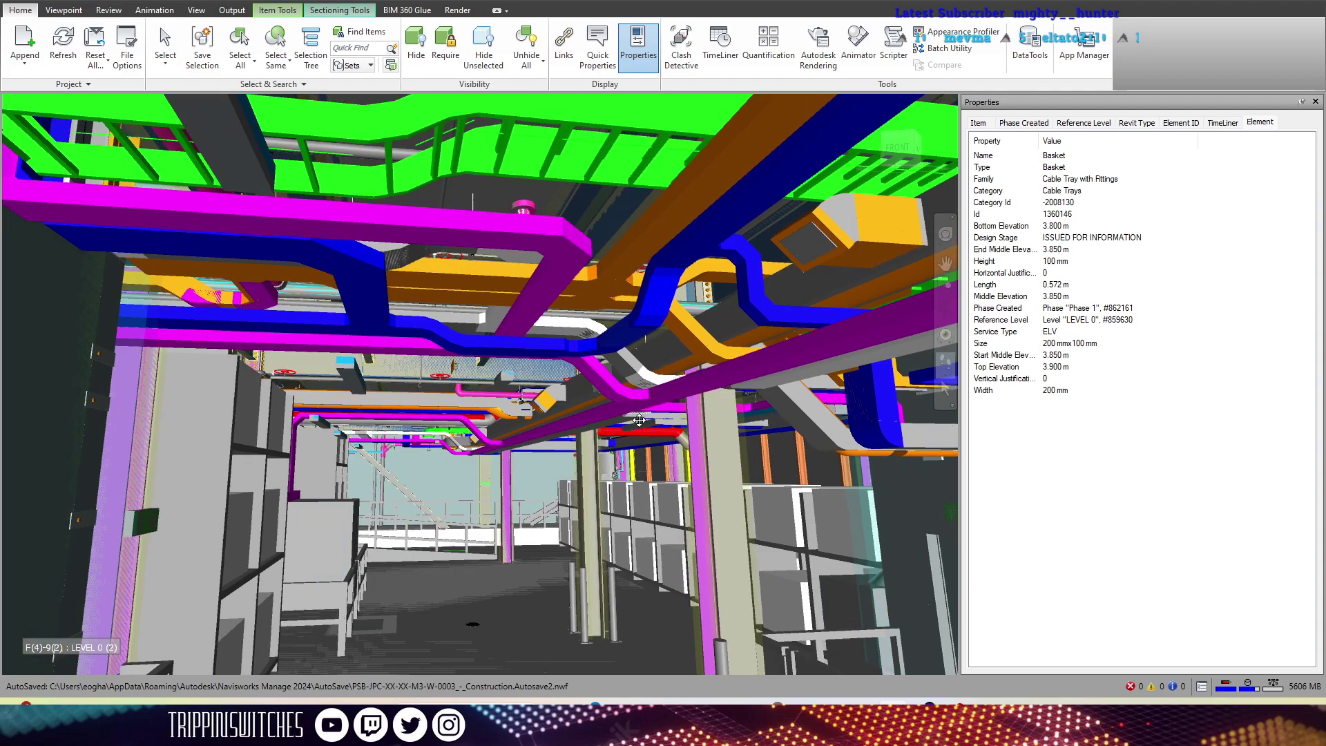
scroll(639, 419, "up", 1)
scroll(570, 410, "up", 2)
scroll(496, 399, "up", 2)
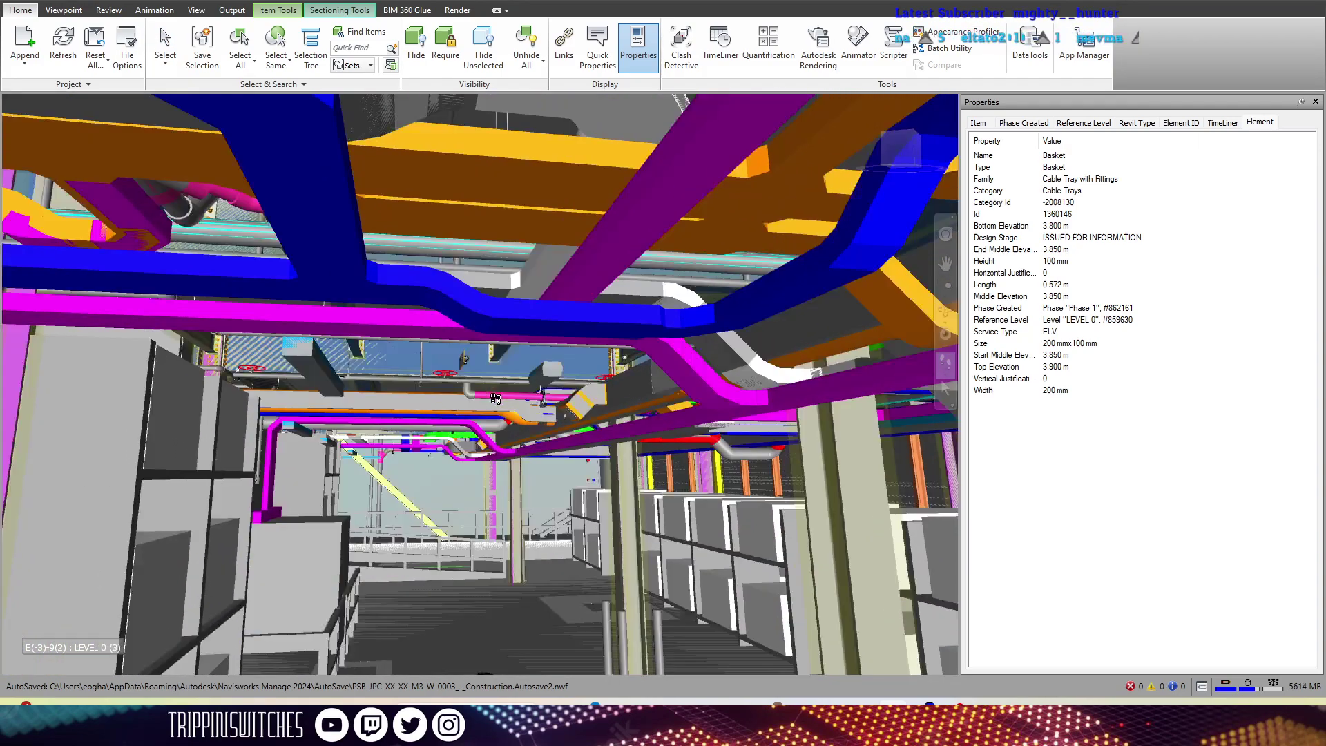
scroll(495, 399, "up", 1)
scroll(581, 407, "up", 2)
scroll(663, 414, "up", 2)
scroll(732, 421, "up", 1)
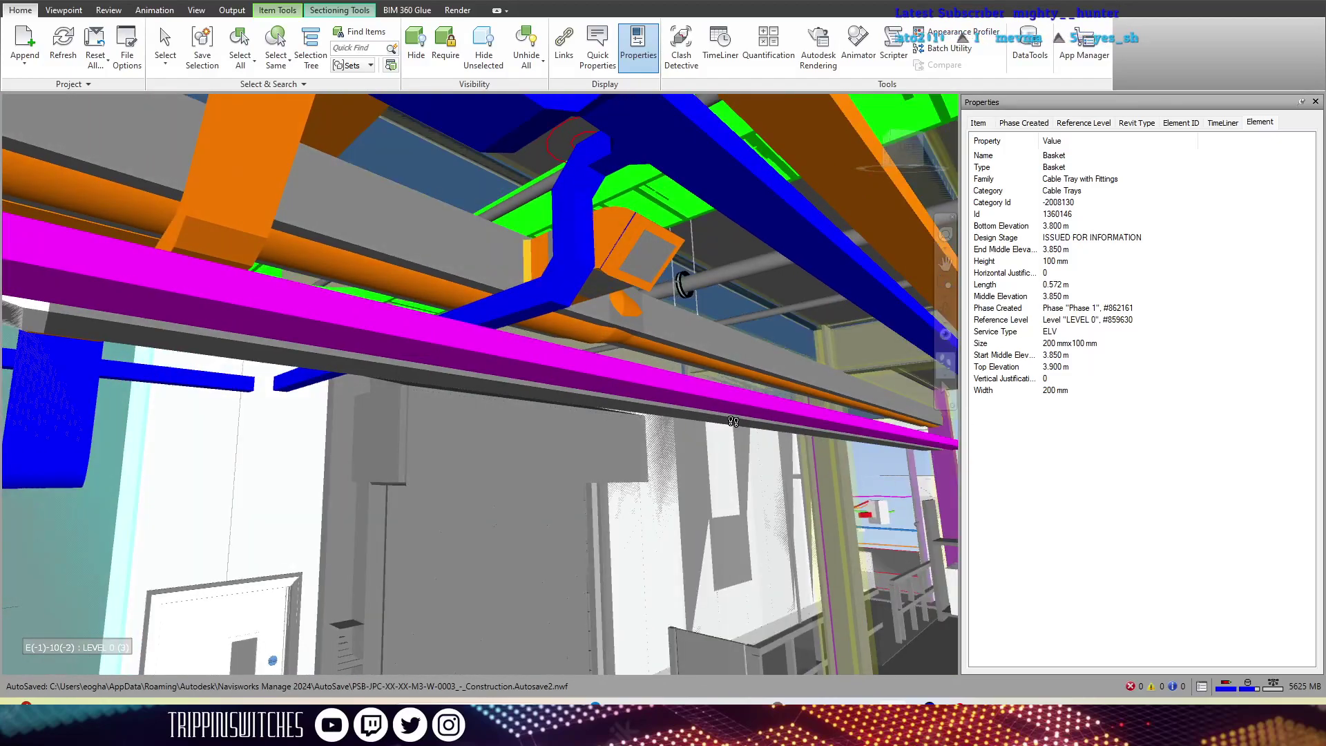
Step: Orbit down the corridor, confirm the white tray is Service Type LSS, and reopen the profiler
mouse_move(732, 422)
middle_mouse_down("shift")
mouse_move(712, 548)
mouse_move(527, 468)
mouse_move(427, 273)
middle_mouse_up("shift")
key("ctrl+1")
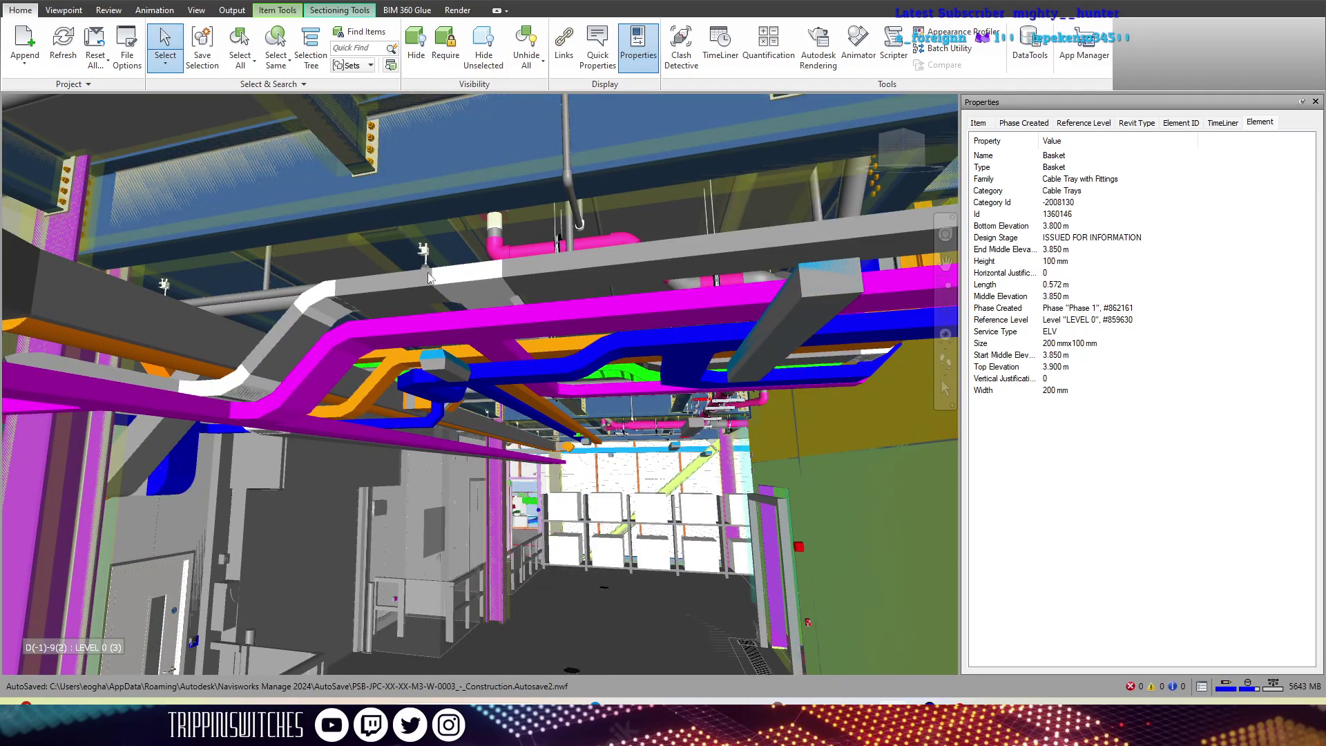
left_click(490, 285)
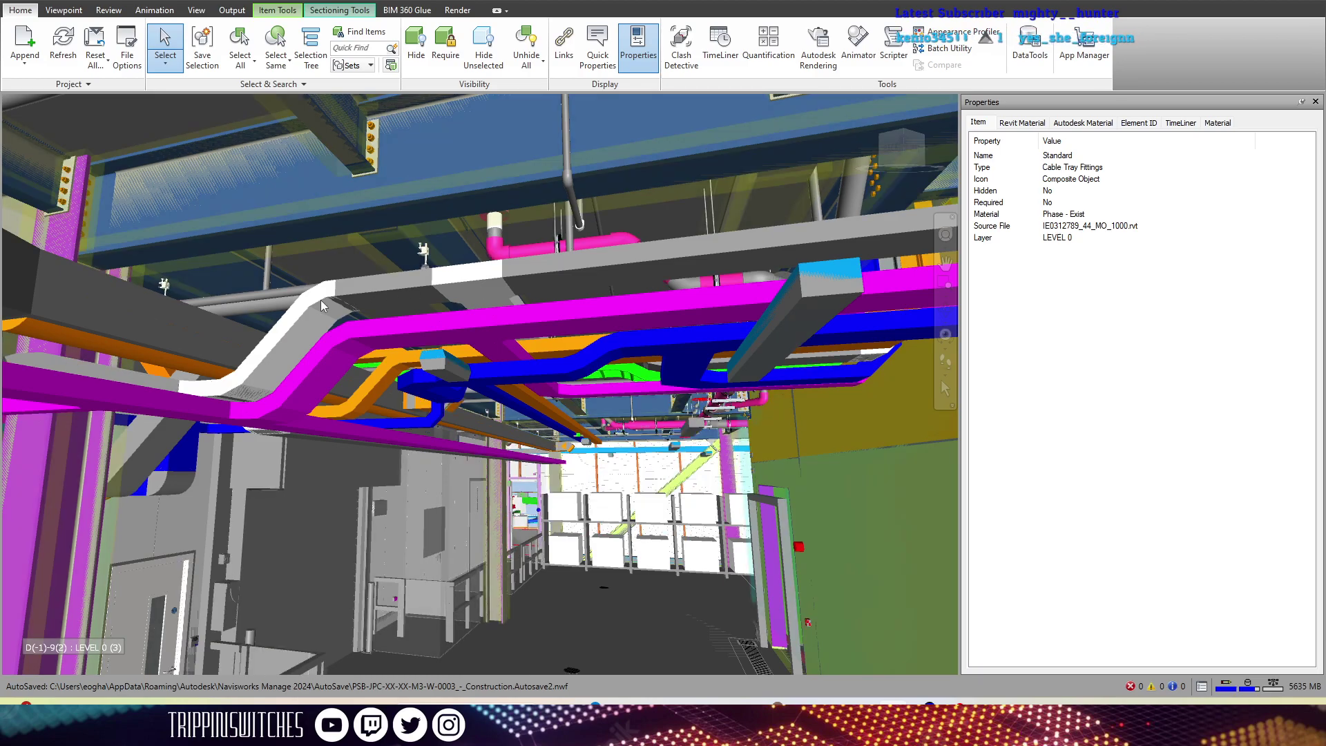
left_click(308, 330)
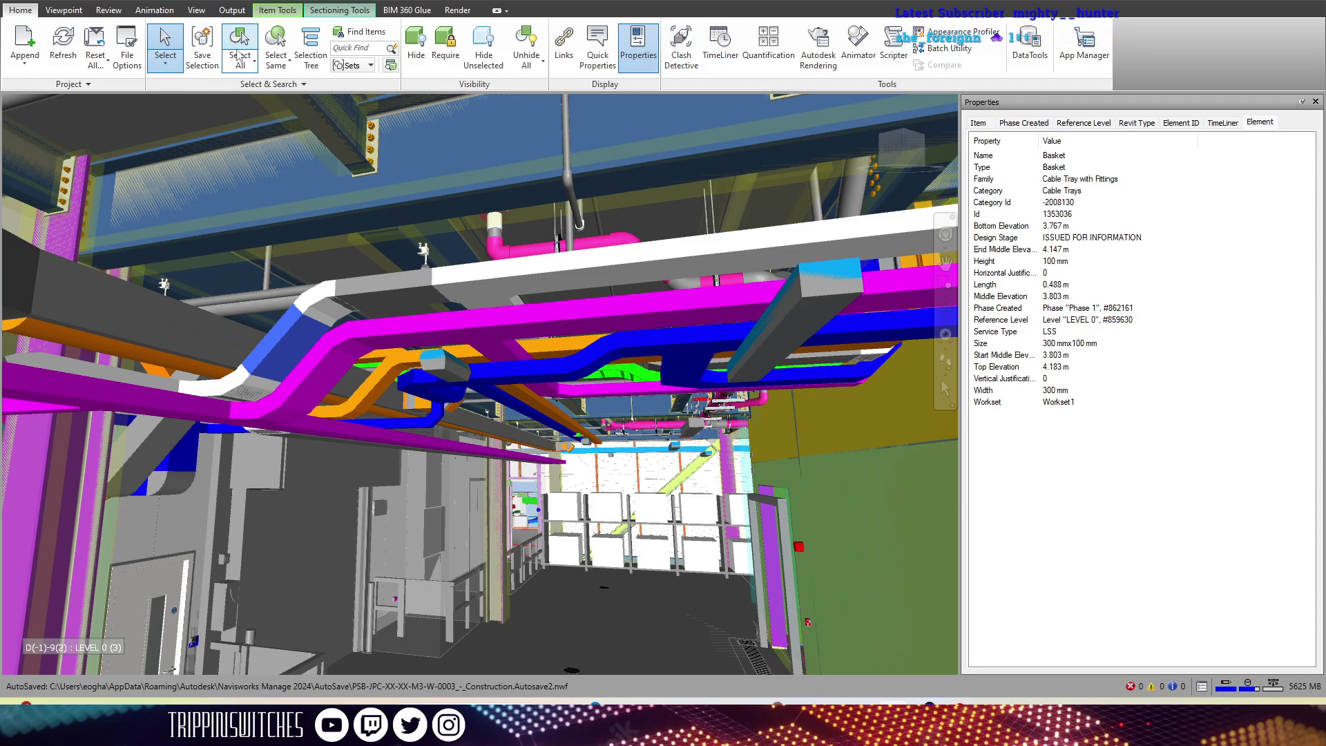
left_click(962, 32)
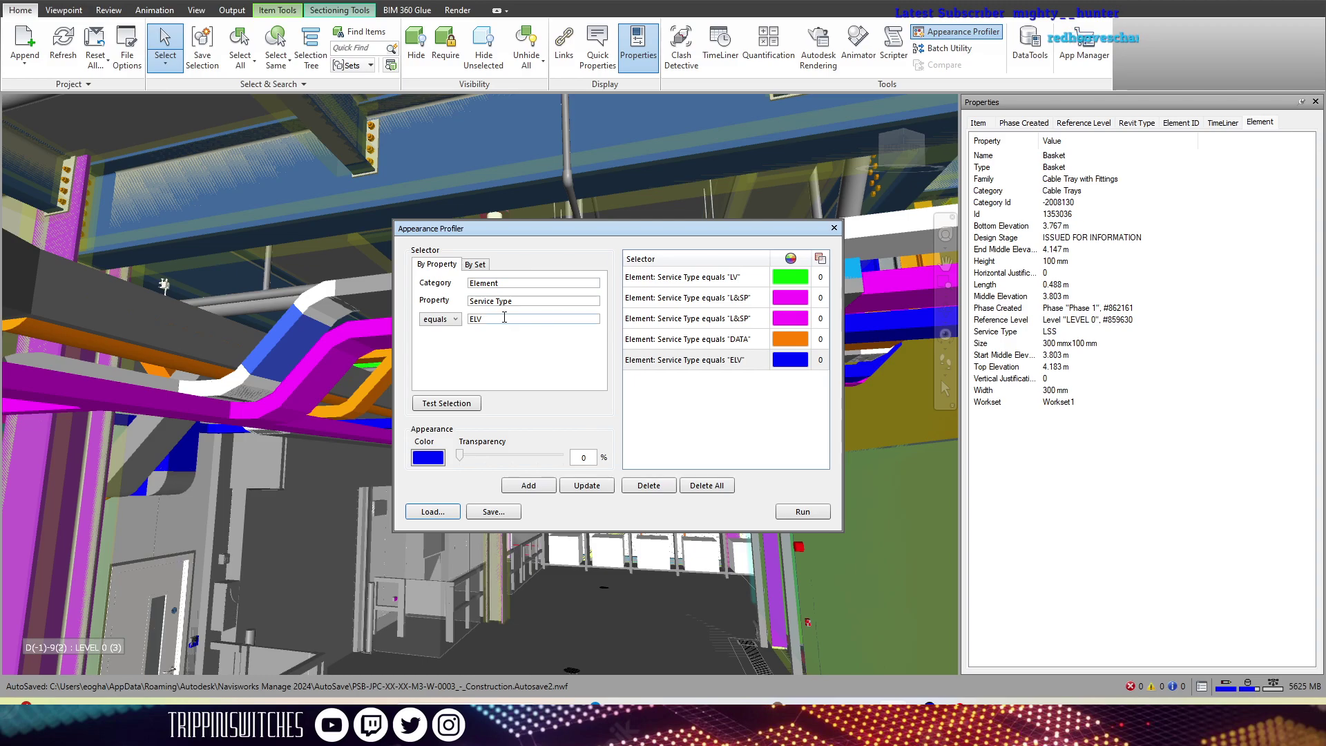
Step: Add a purple rule for Service Type = LSS in place of ELV, run it and close the profiler
left_click_drag(505, 318, 438, 328)
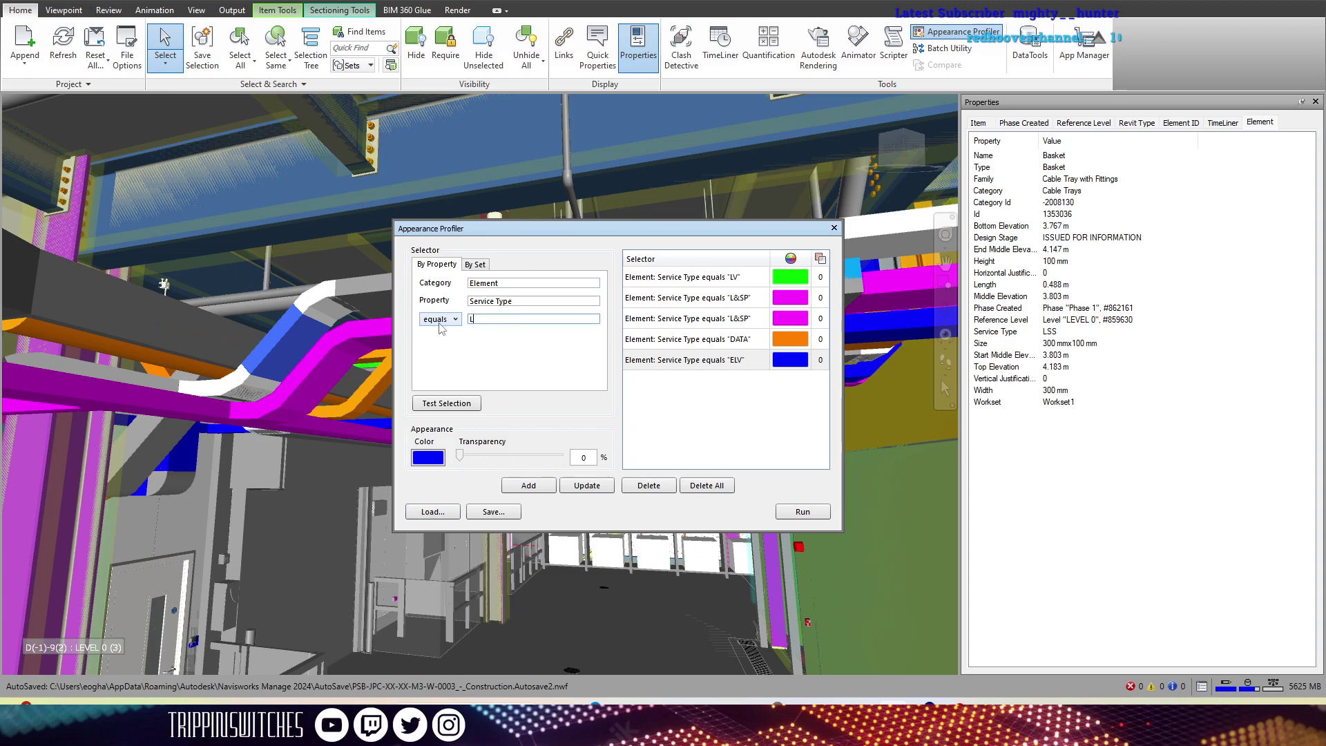
left_click(435, 457)
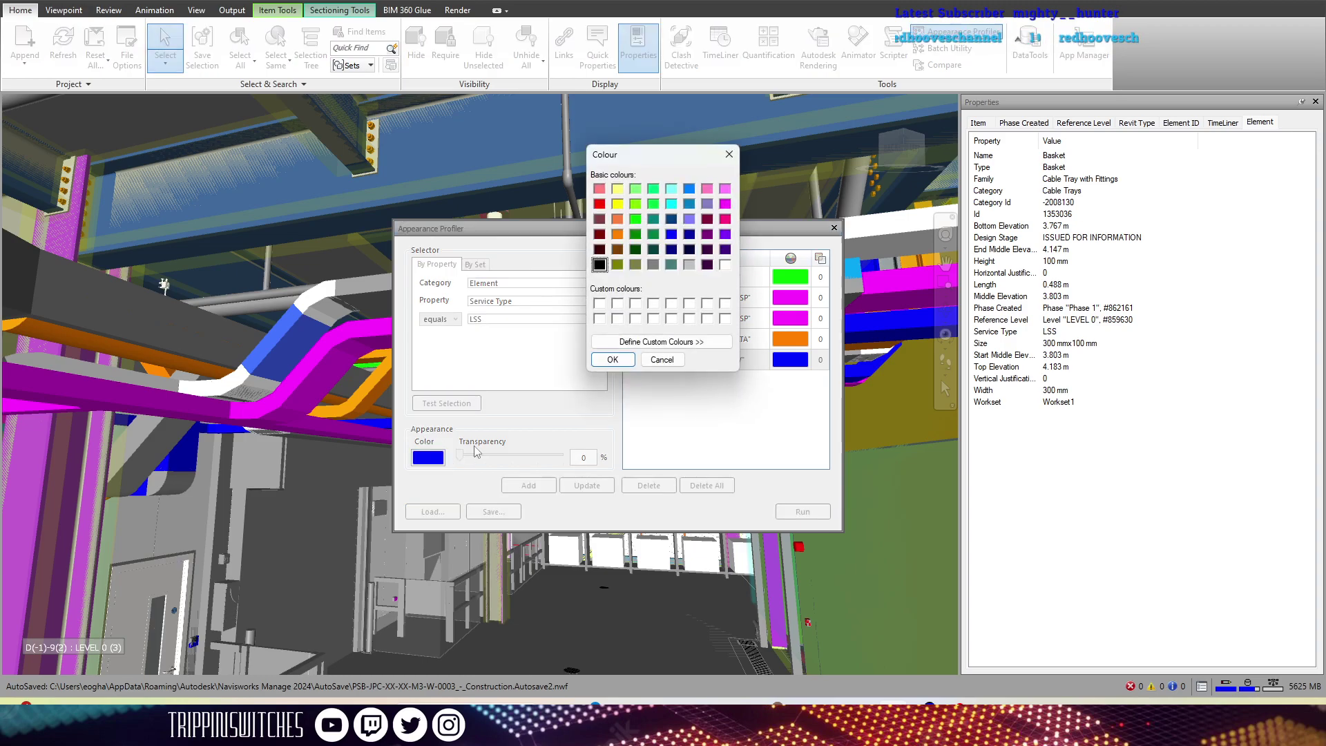
left_click(724, 235)
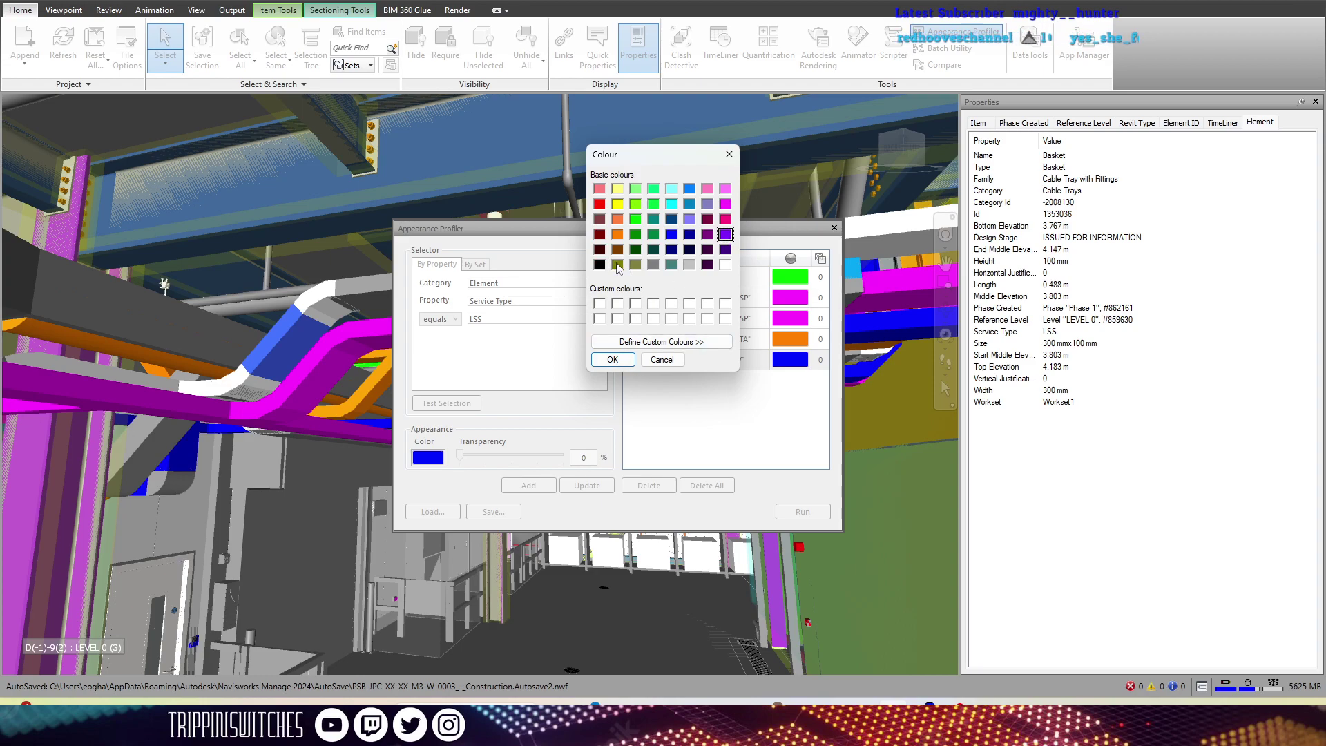
left_click(612, 359)
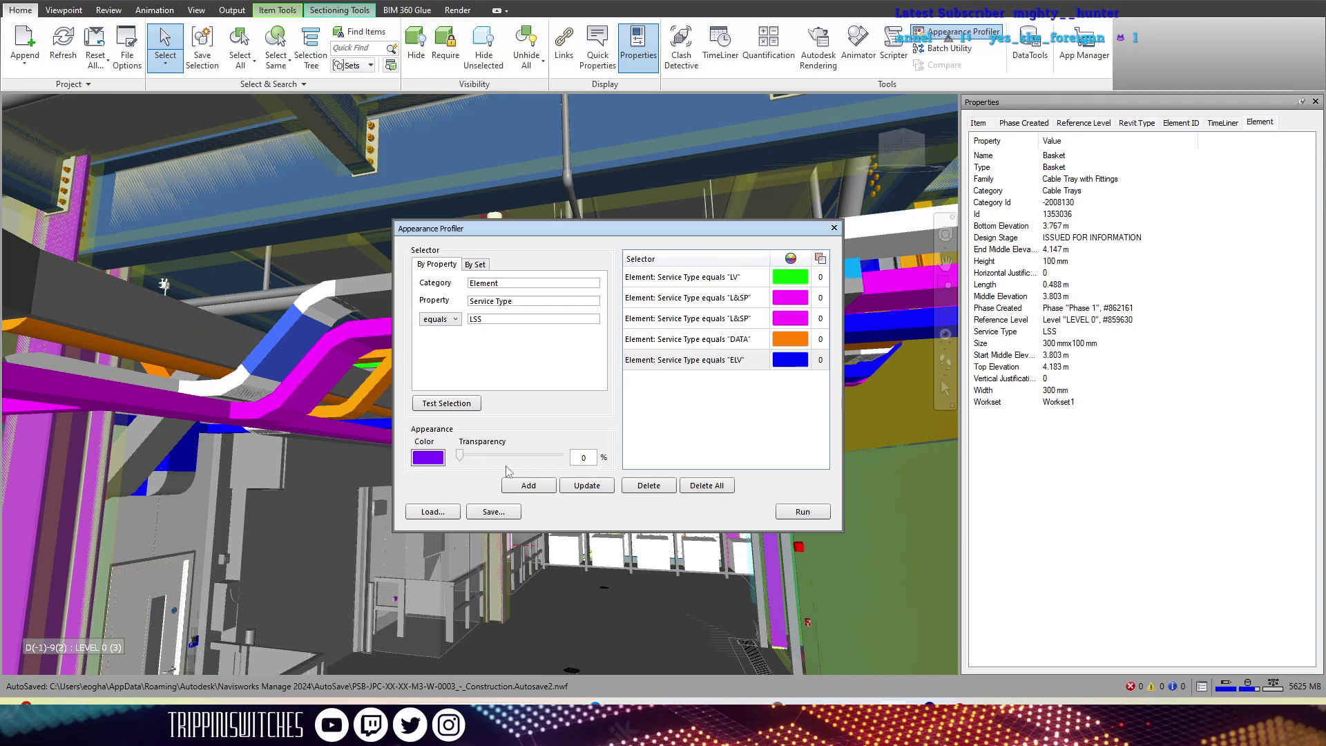
left_click(528, 485)
left_click(802, 512)
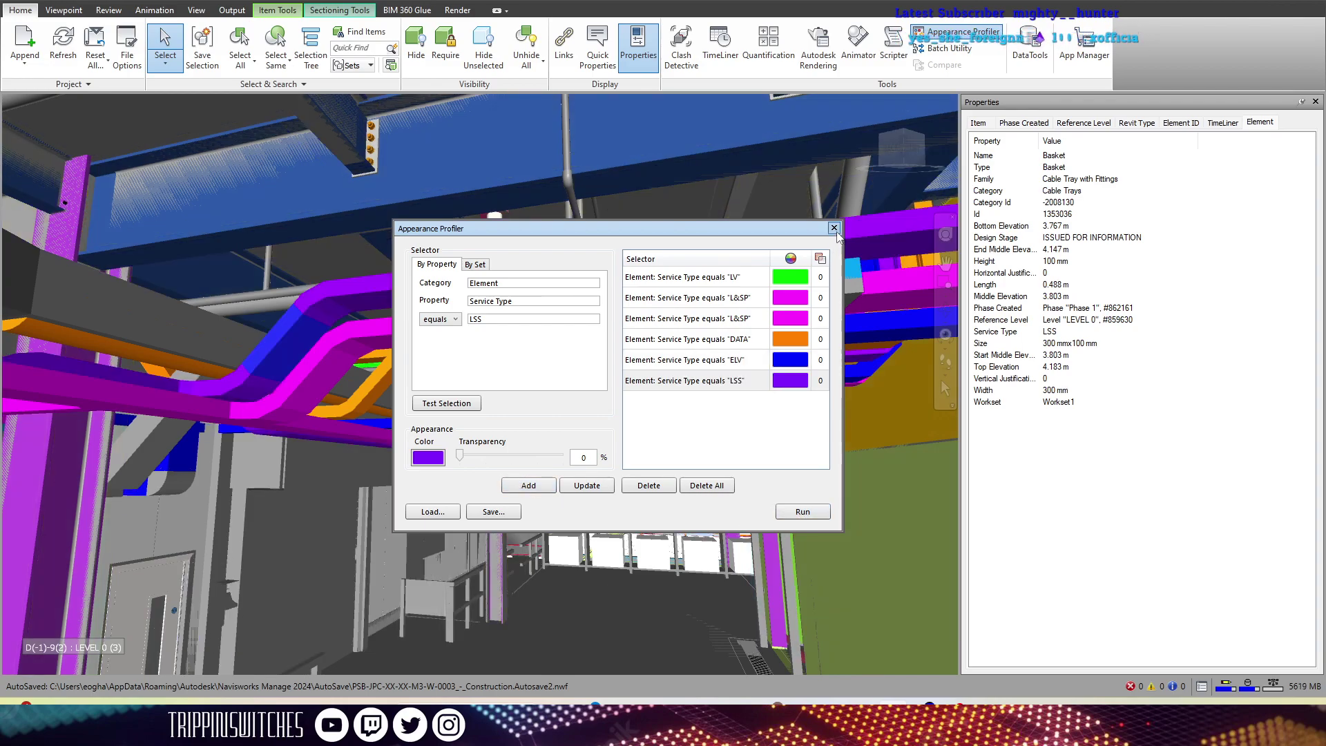
left_click(834, 227)
left_click(945, 359)
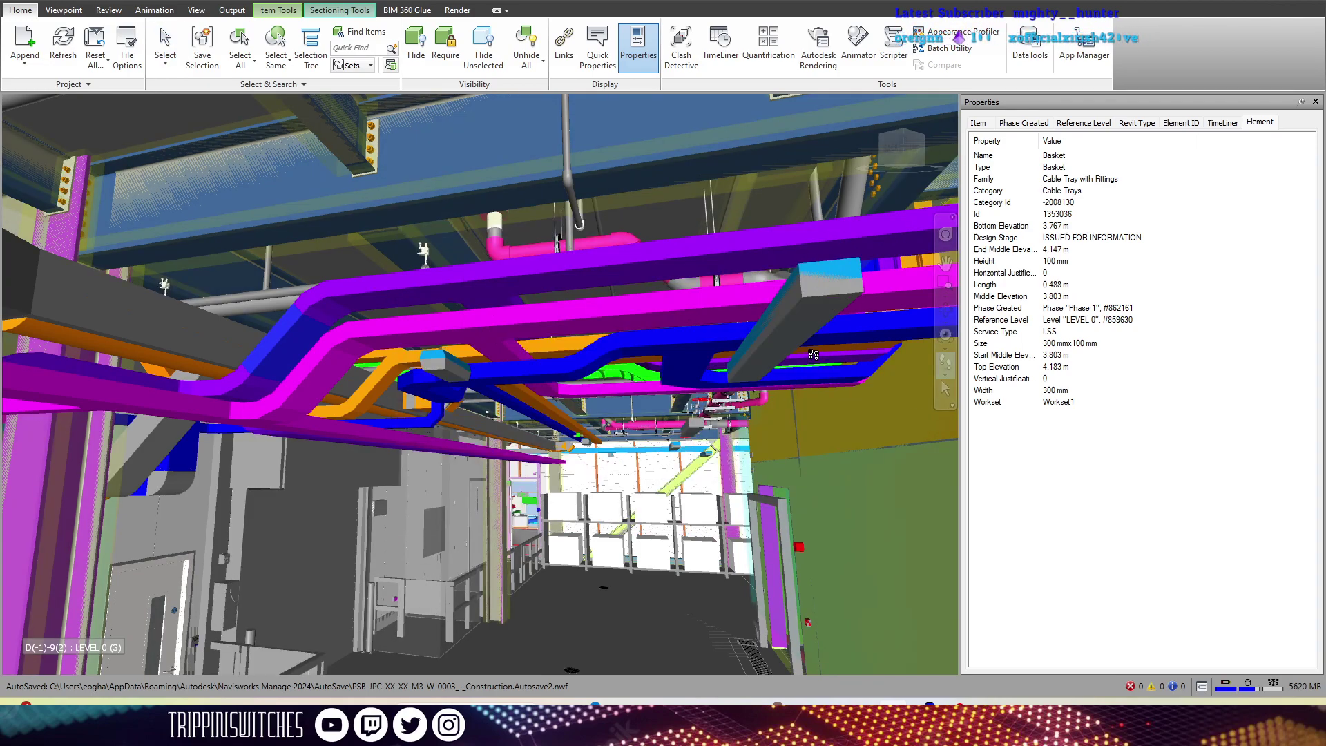
Step: Walk forward to view the ceiling trays, then bring the Appearance Profiler back up
mouse_move(805, 431)
left_mouse_down()
mouse_move(738, 348)
mouse_move(436, 446)
mouse_move(194, 429)
mouse_move(667, 473)
mouse_move(524, 463)
mouse_move(425, 533)
mouse_move(458, 457)
mouse_move(666, 127)
left_mouse_up()
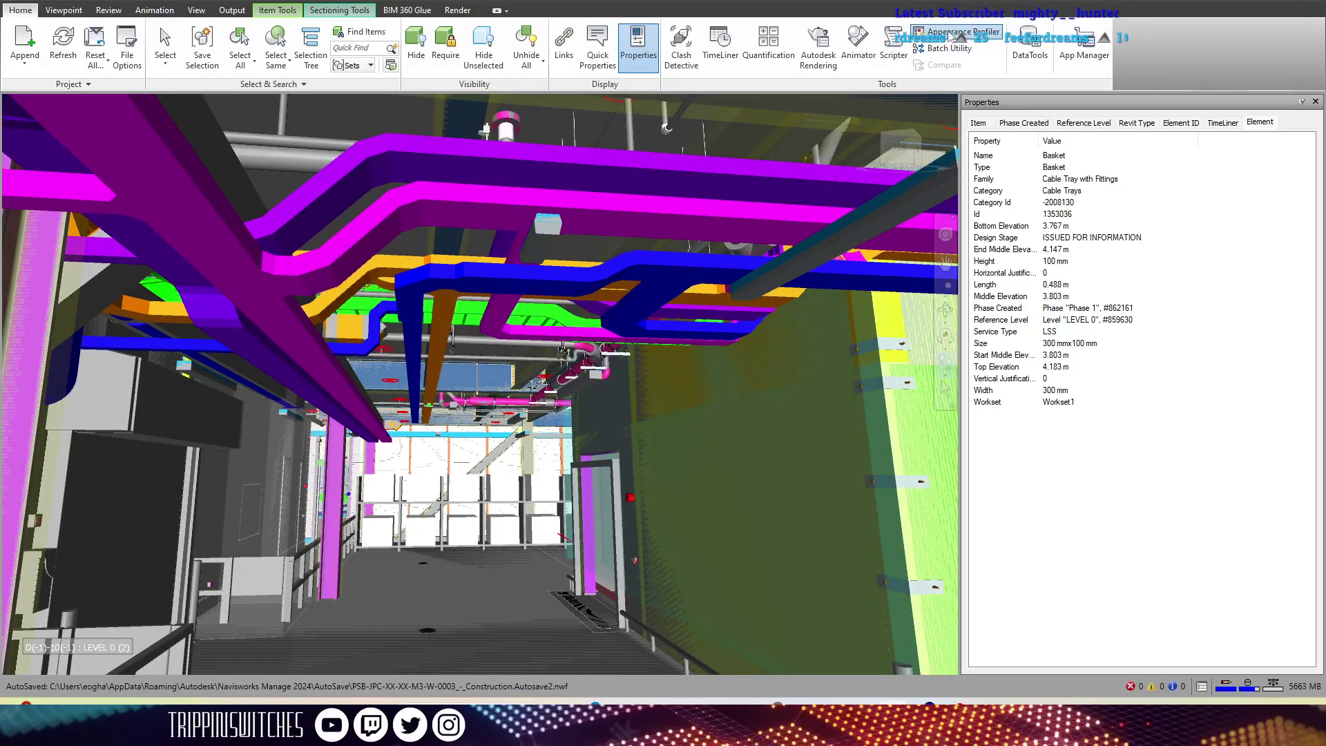
left_click(955, 32)
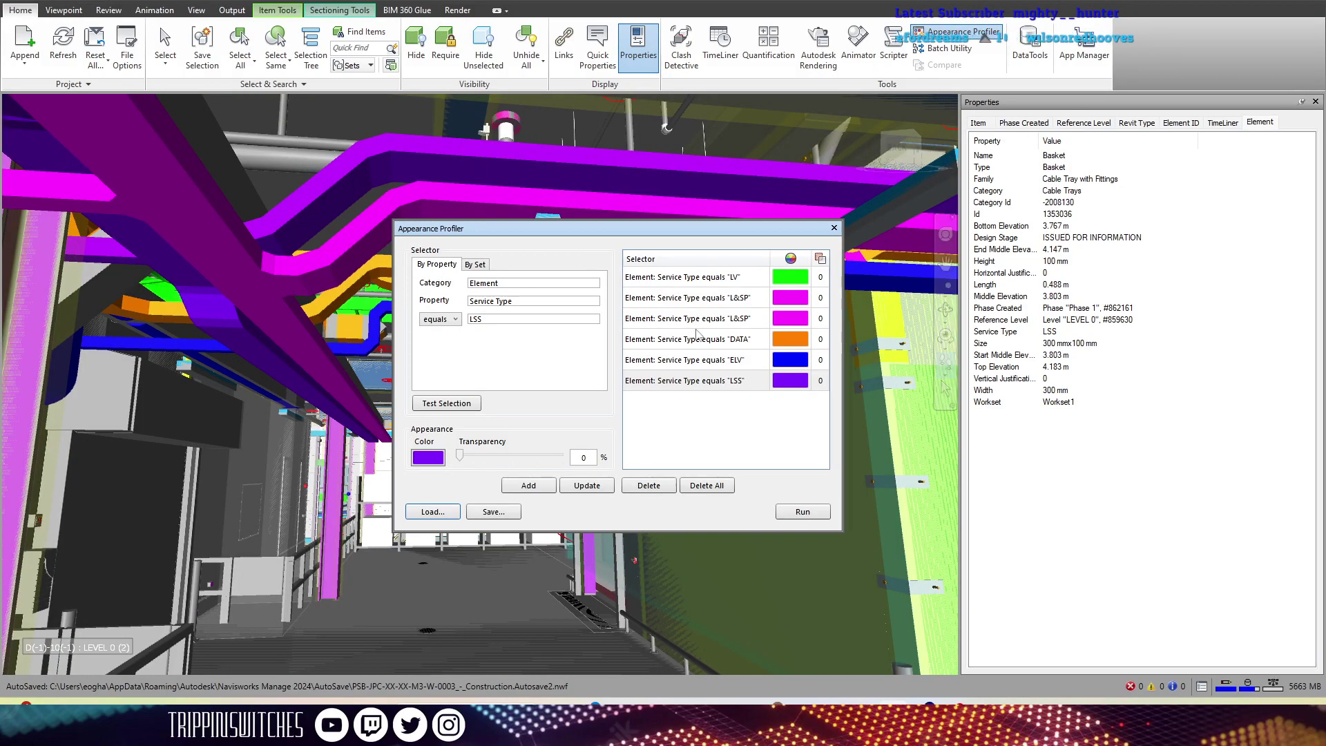
Step: Delete the duplicate L&SP rule and rerun the remaining five Service Type rules
left_click(726, 319)
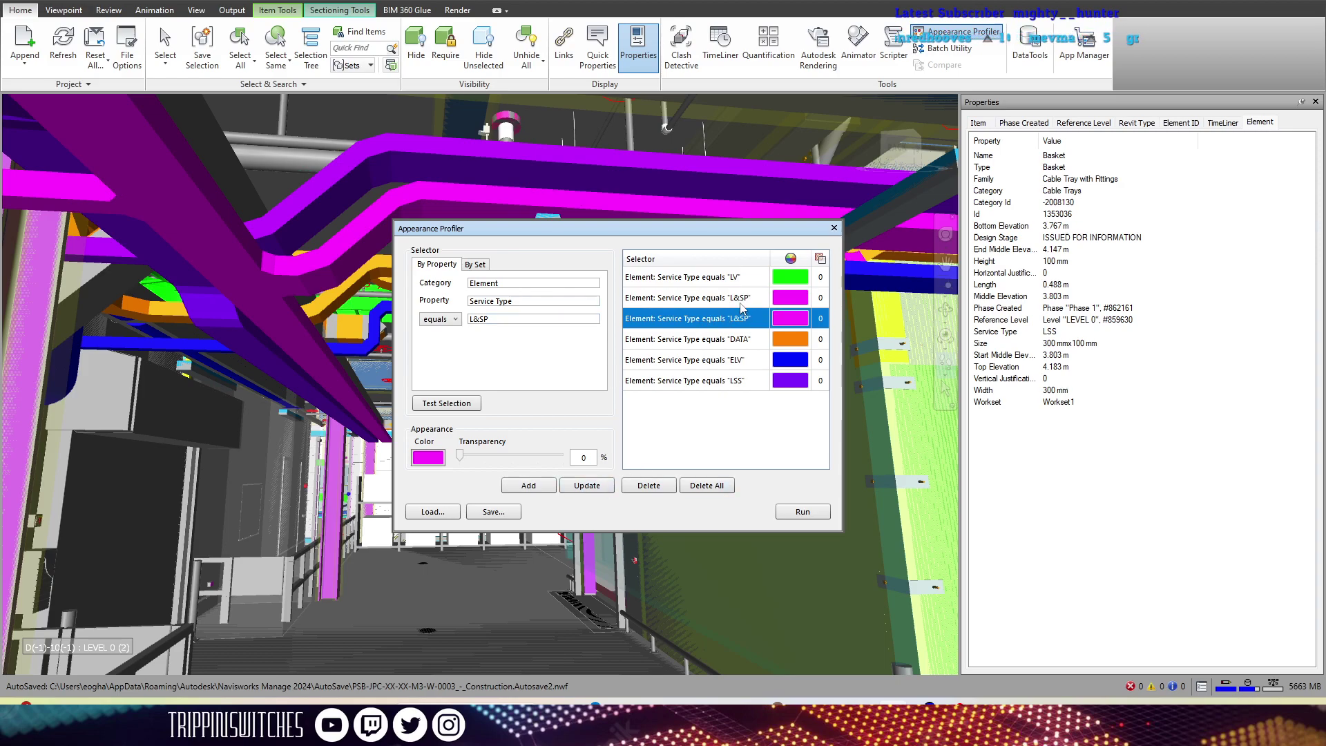
left_click(587, 485)
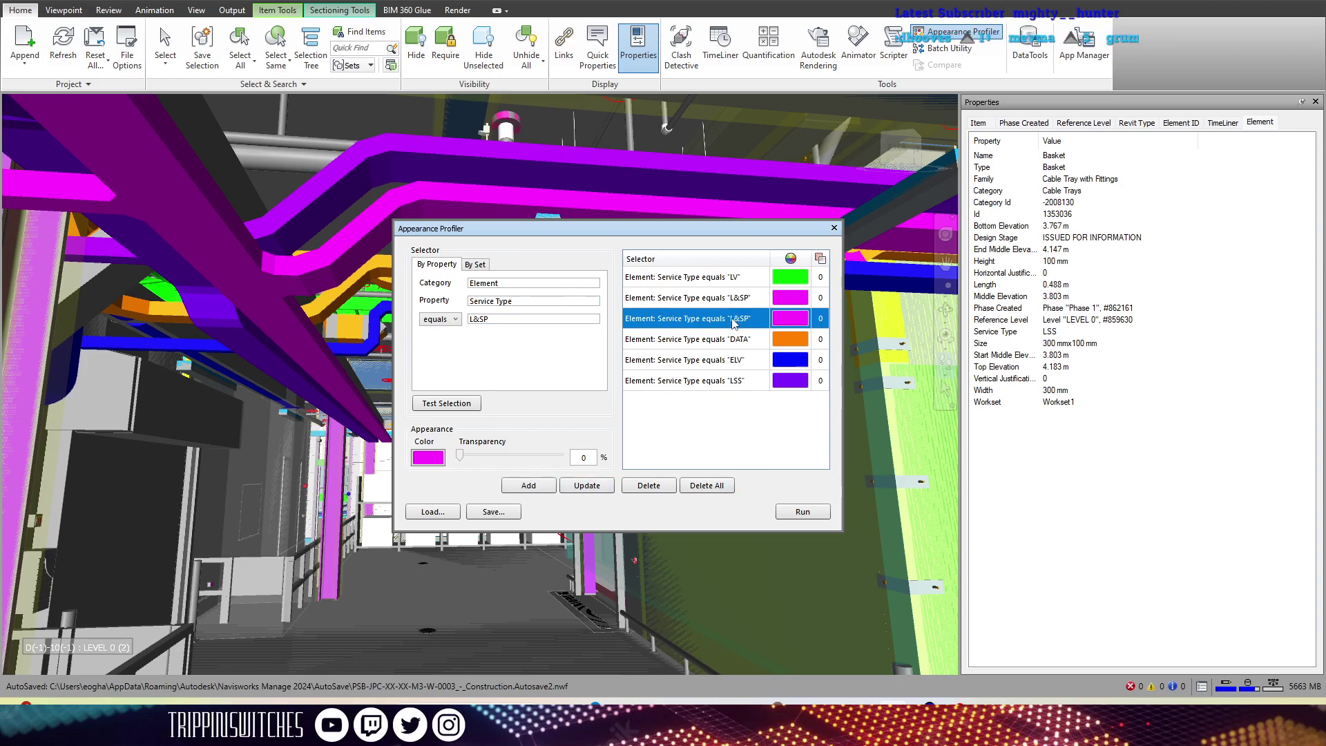
left_click(649, 485)
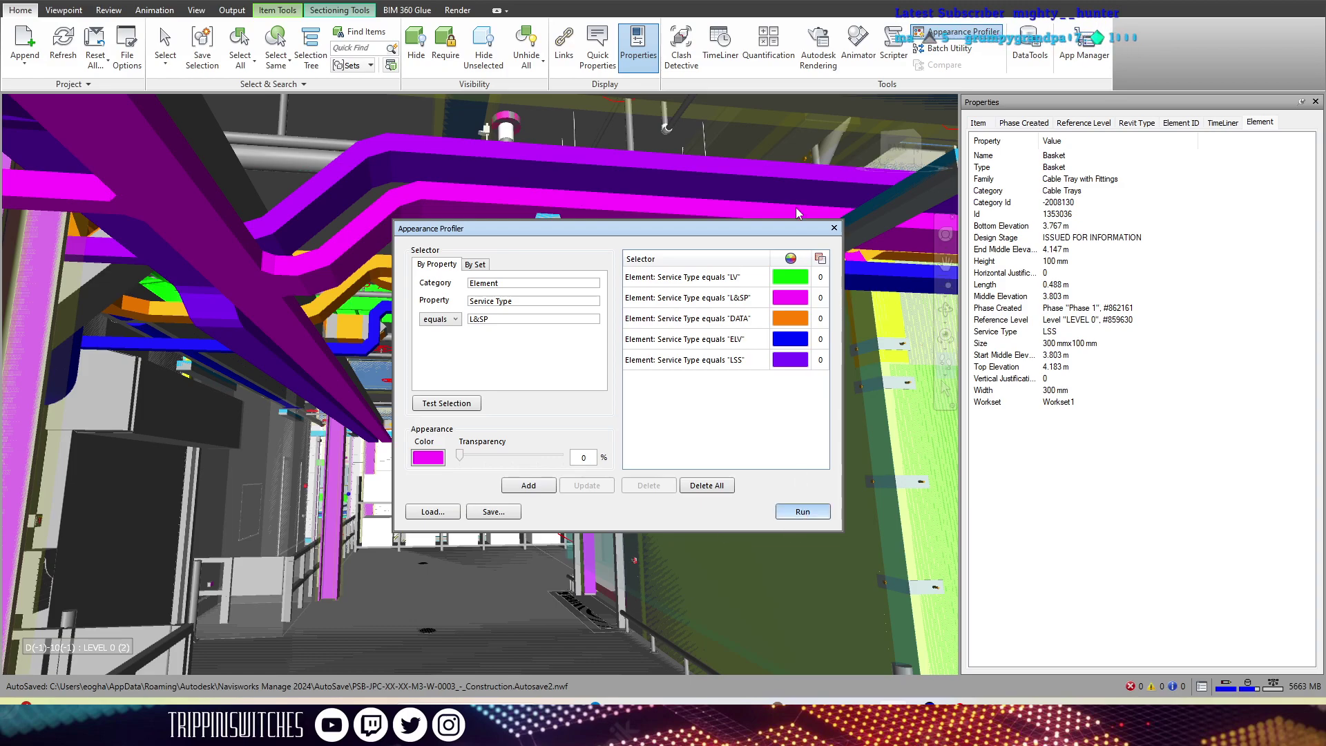
left_click(803, 512)
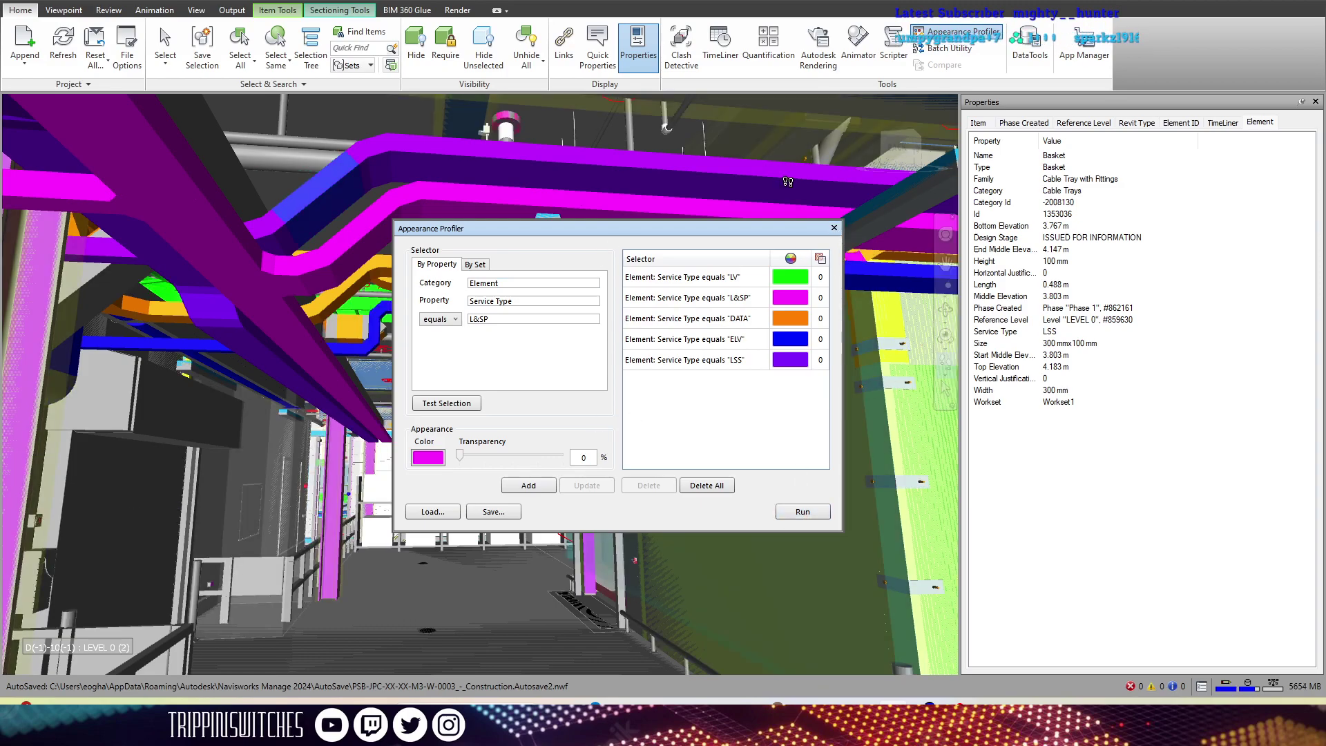
left_click(833, 228)
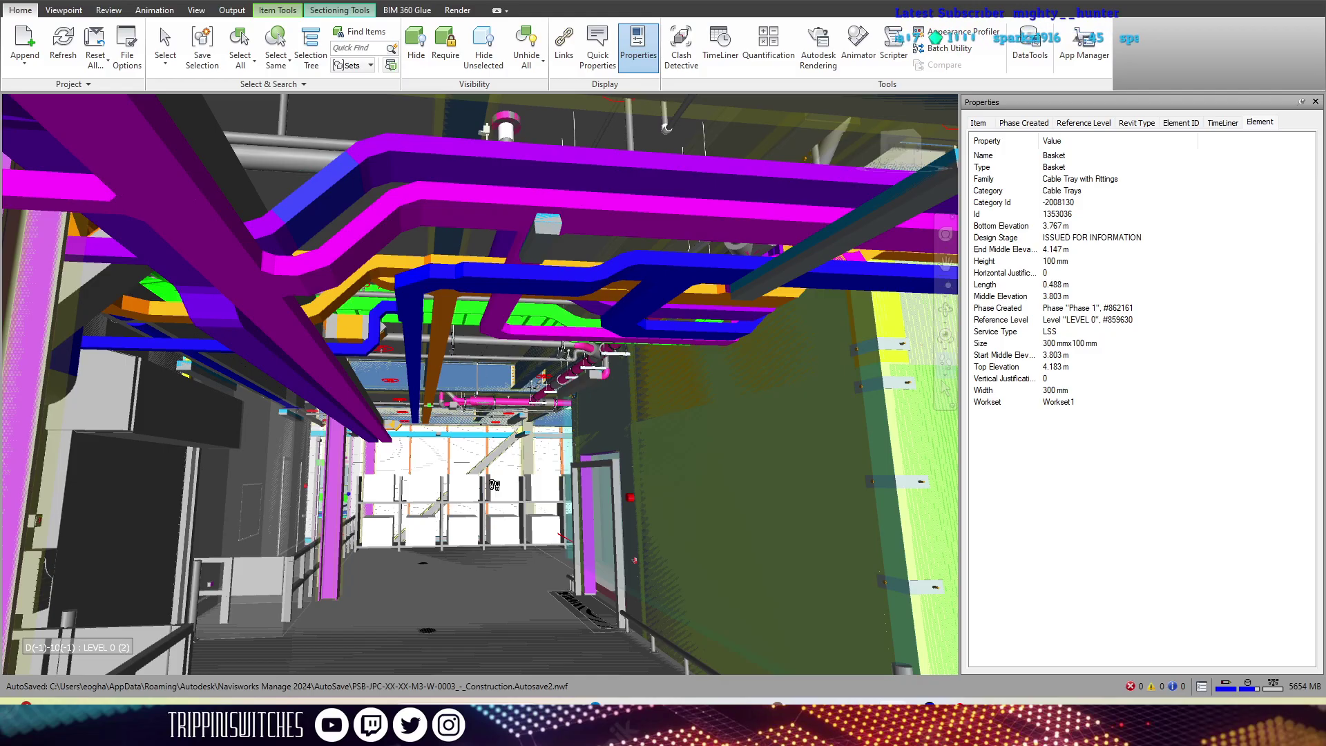
mouse_move(467, 394)
middle_mouse_down("shift")
mouse_move(380, 417)
mouse_move(734, 420)
mouse_move(327, 456)
middle_mouse_up("shift")
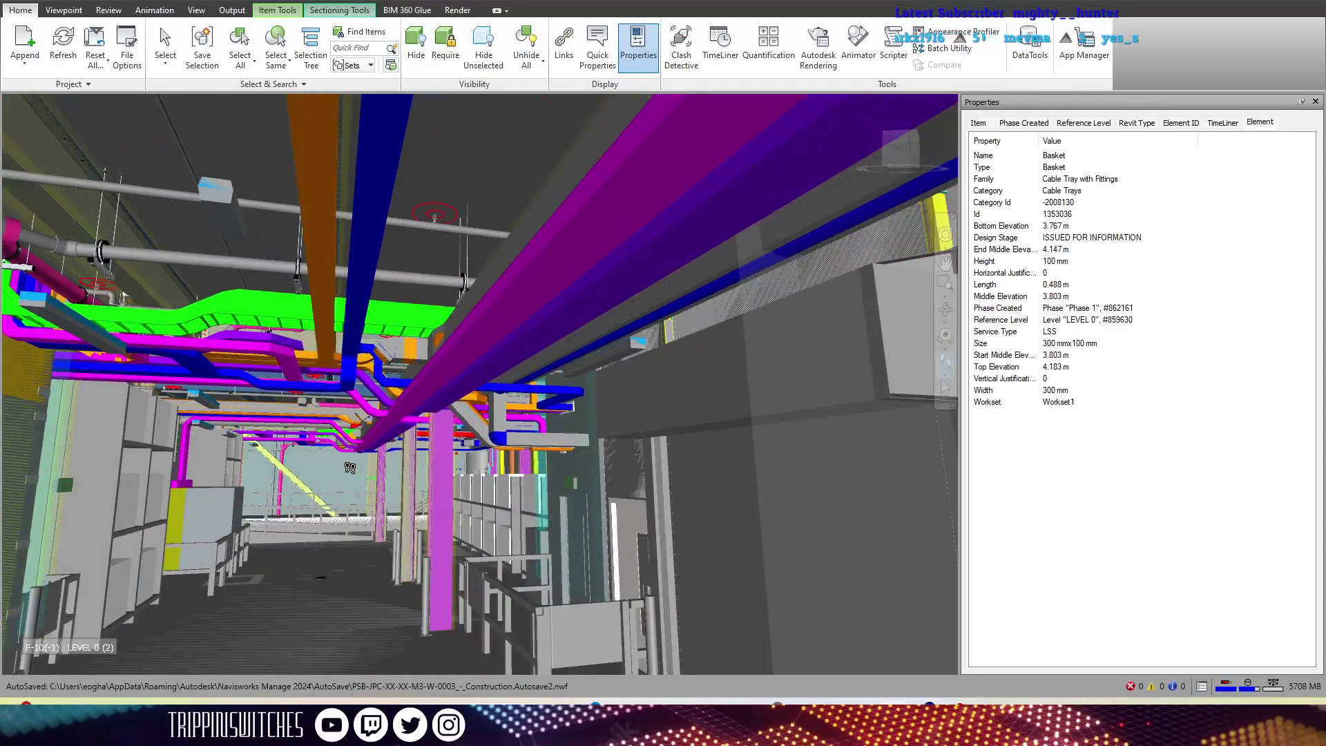